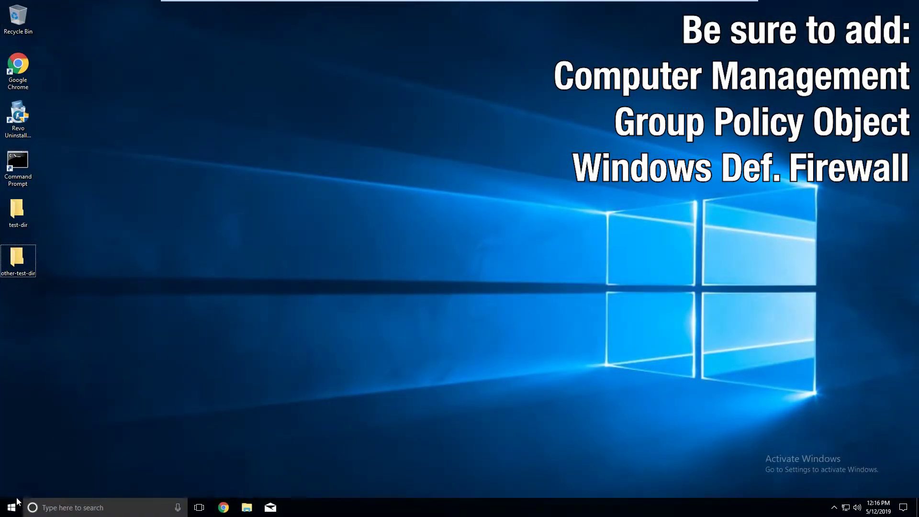
# Step: Launch the Microsoft Management Console with mmc from the Run box and reposition its window
pyautogui.click(16, 505)
pyautogui.write('mmc')
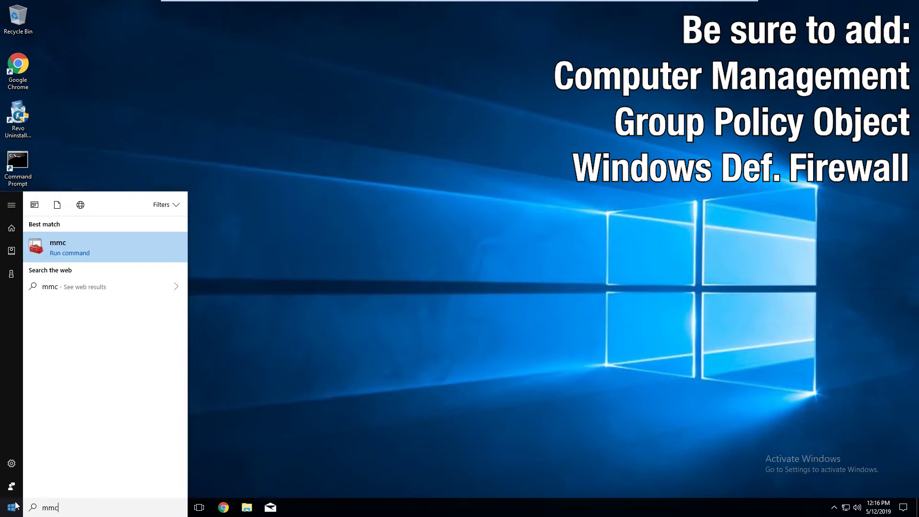
pyautogui.press('BackSpace')
pyautogui.press('BackSpace')
pyautogui.press('BackSpace')
pyautogui.click(16, 505)
pyautogui.press('super+r')
pyautogui.write('mmc')
pyautogui.press('Return')
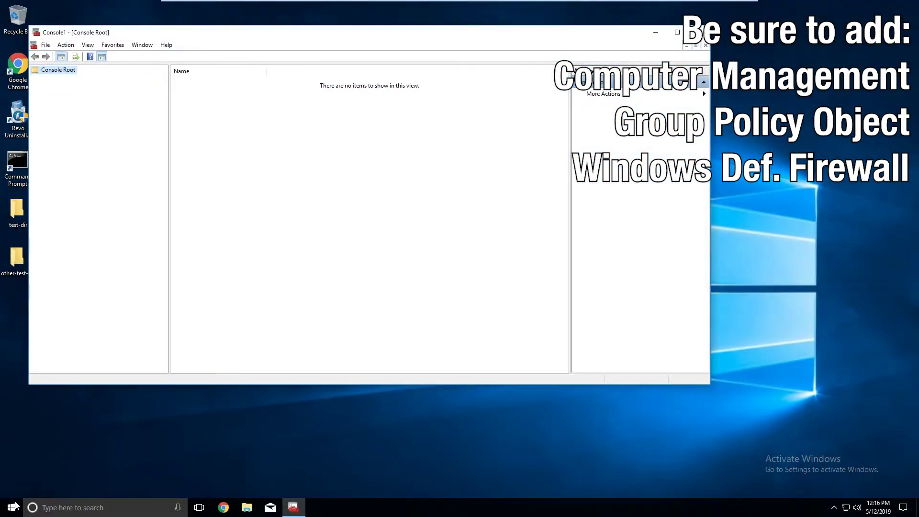
pyautogui.moveTo(208, 34); pyautogui.dragTo(278, 77)
# Step: Add the Computer Management snap-in for the local computer
pyautogui.click(116, 88)
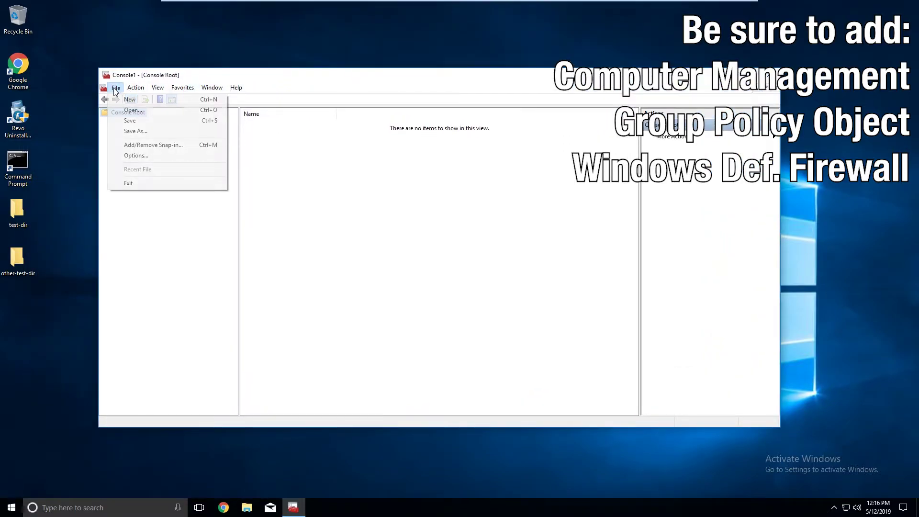
pyautogui.click(162, 143)
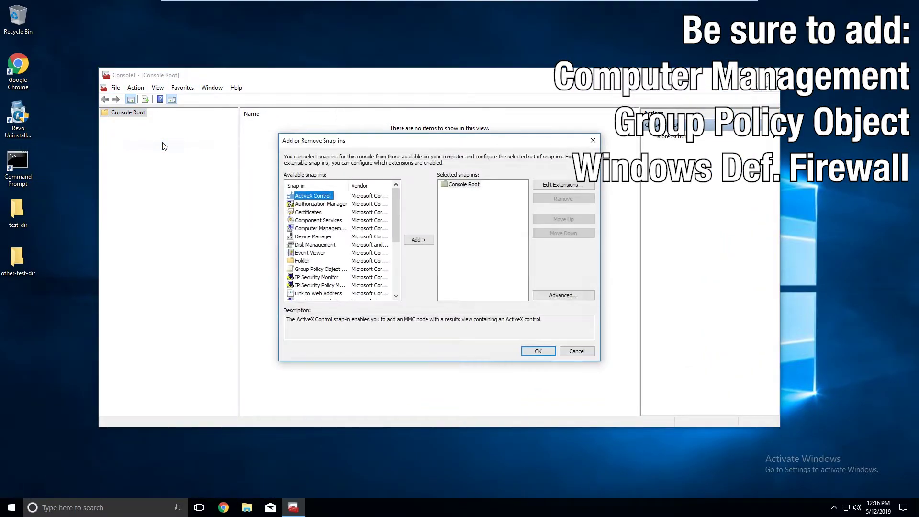
pyautogui.click(329, 230)
pyautogui.click(415, 240)
pyautogui.click(469, 299)
pyautogui.scroll(-4, 329, 269)
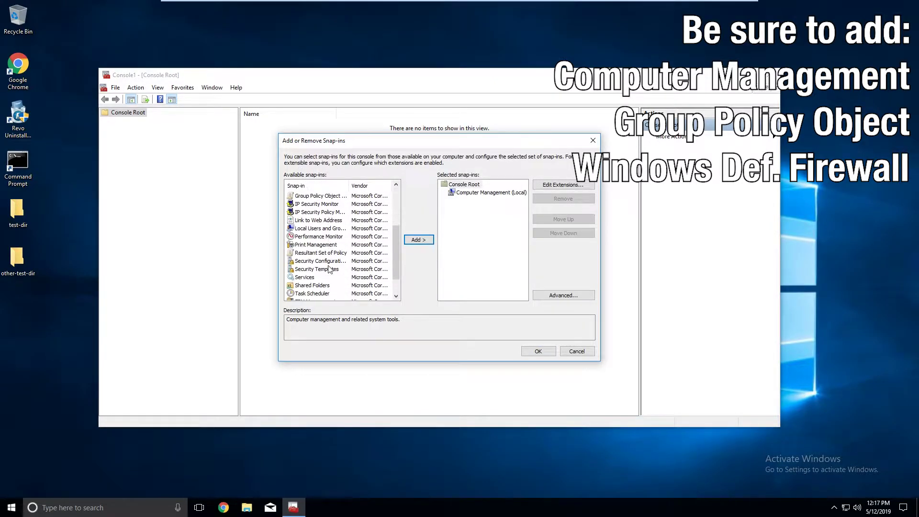
pyautogui.scroll(2, 320, 253)
# Step: Add the Group Policy Object (Local Computer Policy) and Windows Defender Firewall snap-ins and confirm
pyautogui.click(316, 220)
pyautogui.click(418, 240)
pyautogui.click(476, 347)
pyautogui.scroll(-2, 354, 286)
pyautogui.click(327, 285)
pyautogui.click(416, 240)
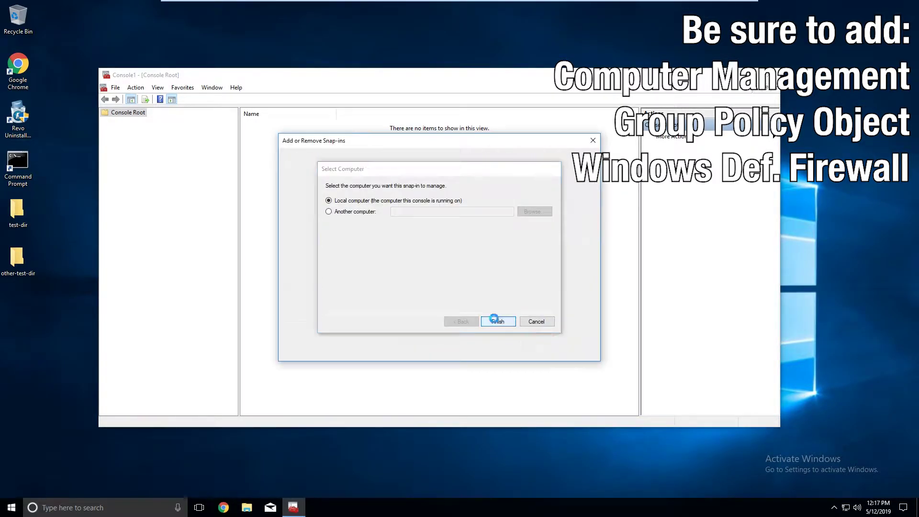
pyautogui.click(497, 321)
pyautogui.click(536, 351)
# Step: Save the console as 'policy' on the Desktop
pyautogui.click(115, 87)
pyautogui.click(143, 133)
pyautogui.write('p')
pyautogui.click(331, 223)
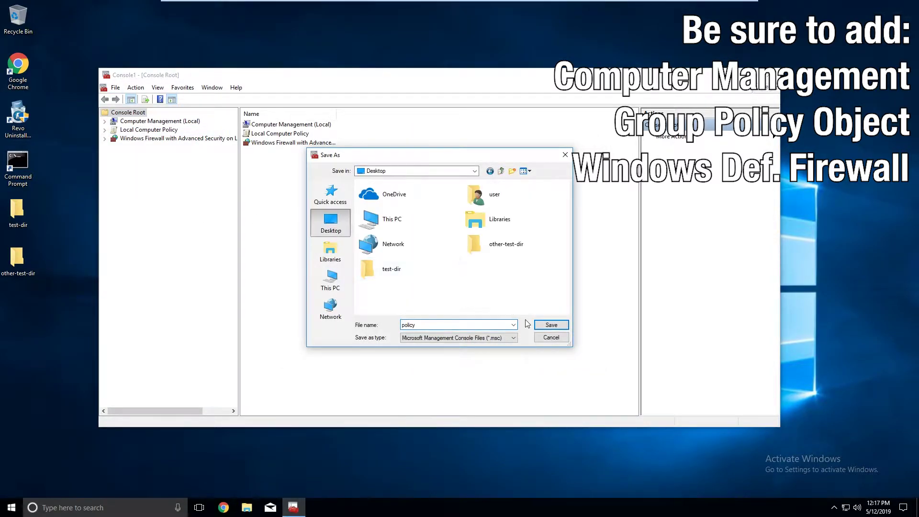
pyautogui.press('Return')
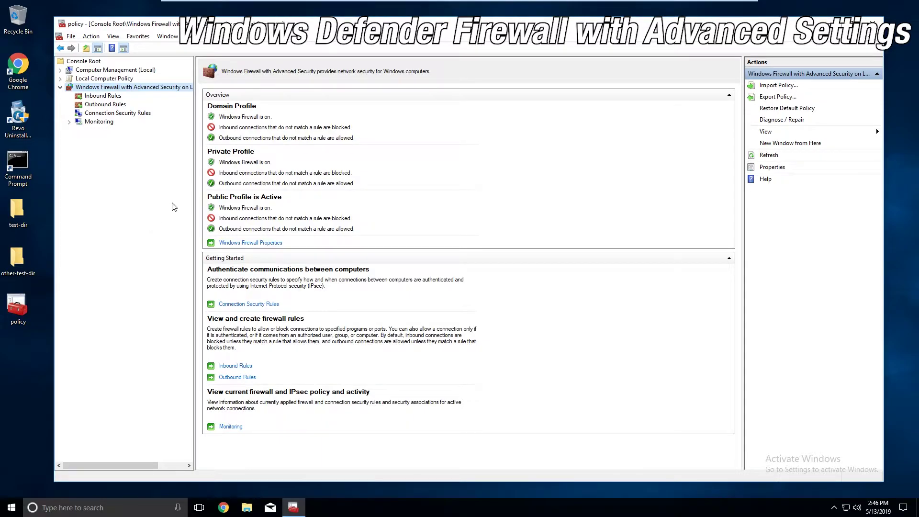
# Step: View the firewall's Inbound Rules, then switch to the Outbound Rules list
pyautogui.click(106, 97)
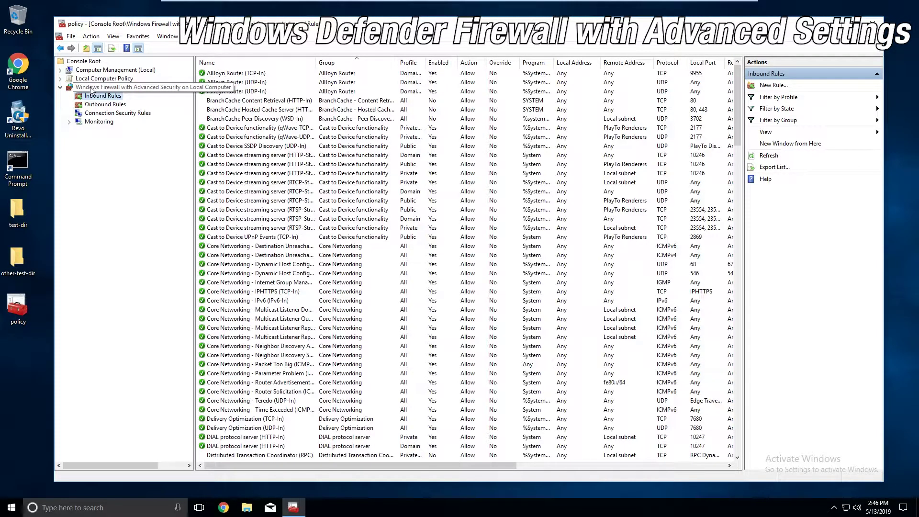
pyautogui.click(106, 105)
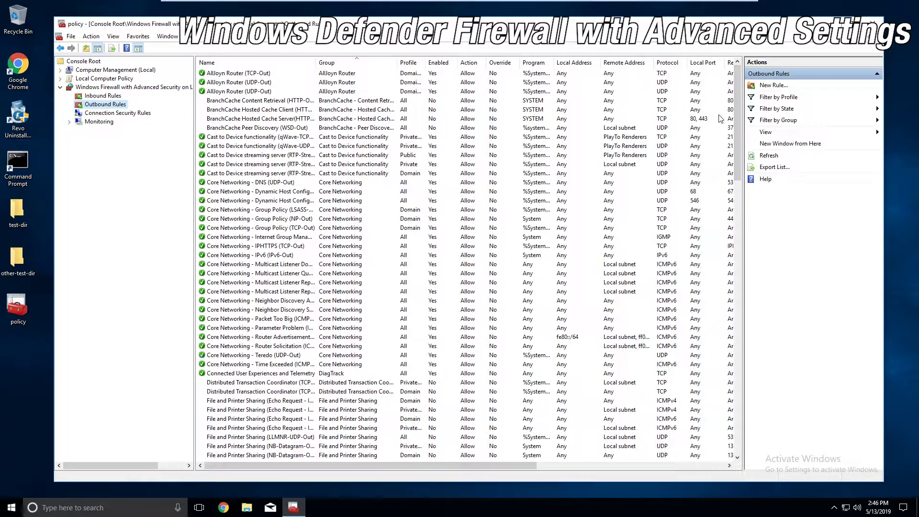
# Step: Sort the outbound rules by Program, widening that column, then by Override both ways
pyautogui.moveTo(509, 465); pyautogui.dragTo(392, 427)
pyautogui.scroll(-20, 395, 194)
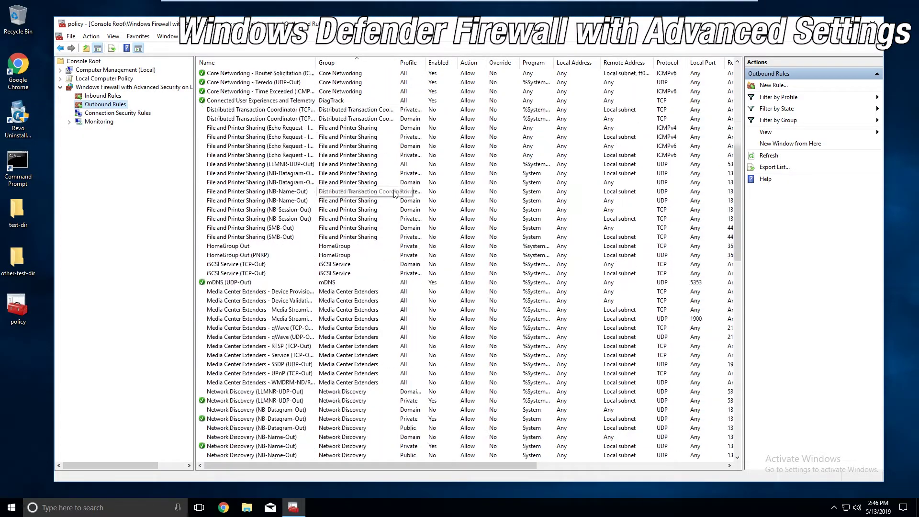
pyautogui.scroll(20, 395, 194)
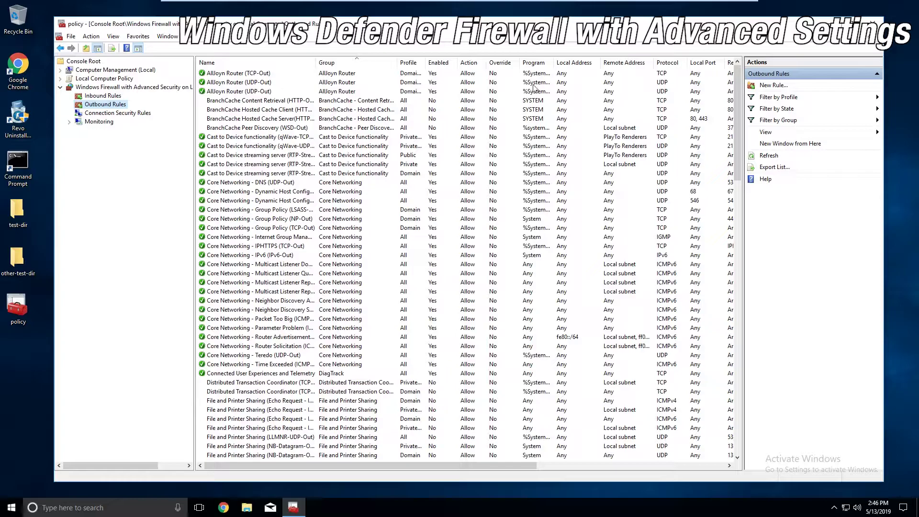
pyautogui.click(534, 63)
pyautogui.moveTo(554, 62); pyautogui.dragTo(701, 63)
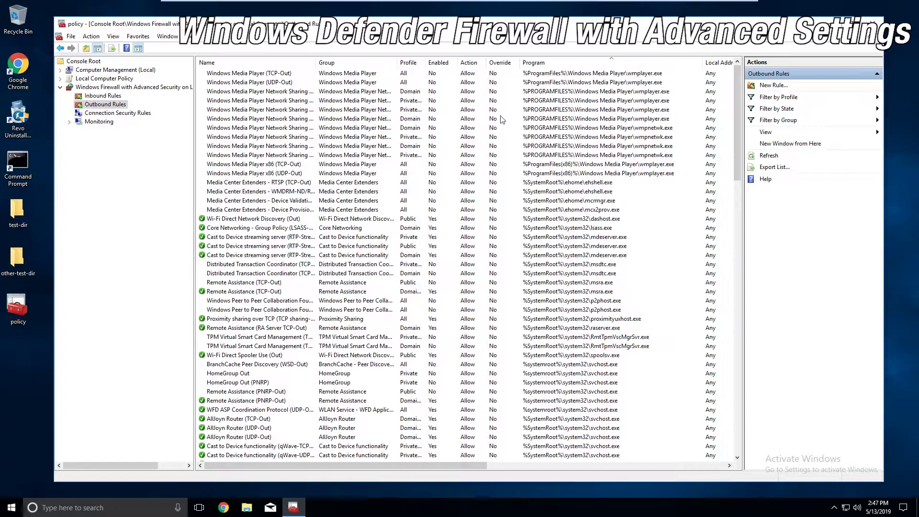
pyautogui.click(500, 62)
pyautogui.click(500, 63)
pyautogui.click(502, 74)
pyautogui.click(503, 62)
pyautogui.click(502, 65)
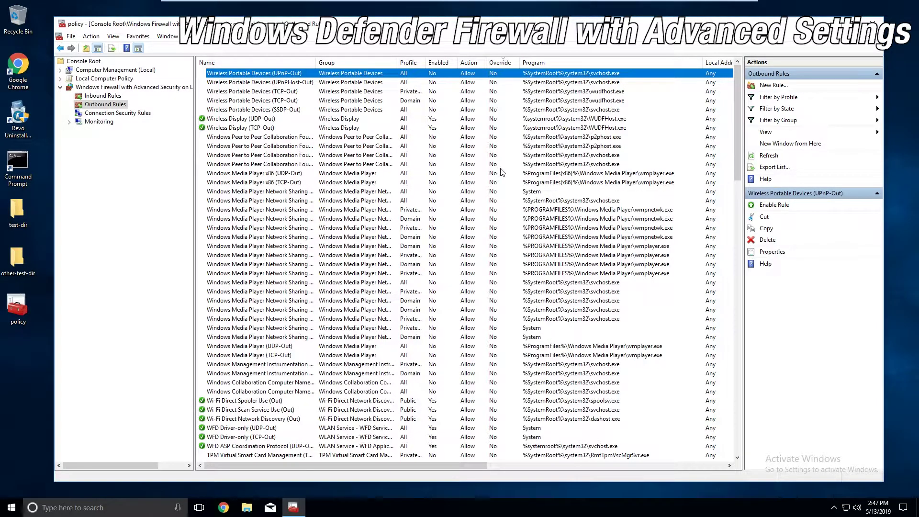
# Step: Sort by Profile, Enabled and Action, then Remote Port descending to top the IPHTTPS rule
pyautogui.click(415, 59)
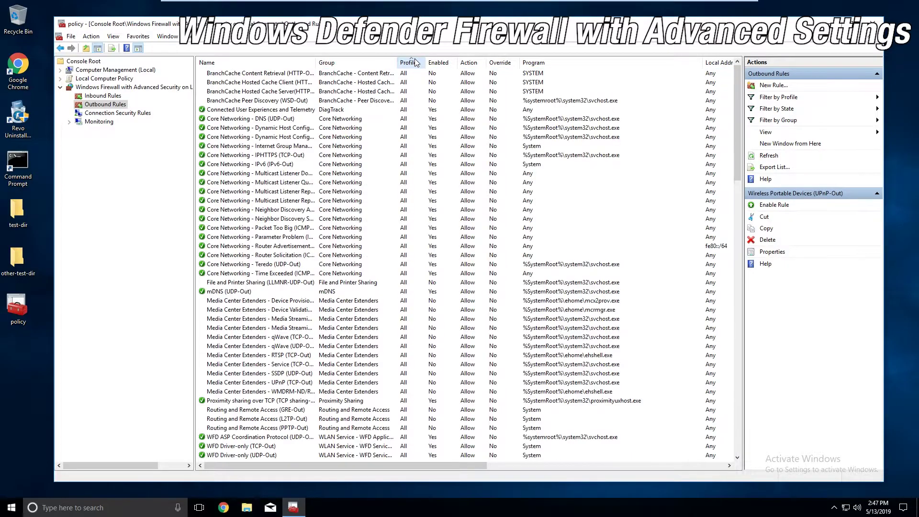
pyautogui.click(444, 62)
pyautogui.click(444, 63)
pyautogui.click(469, 63)
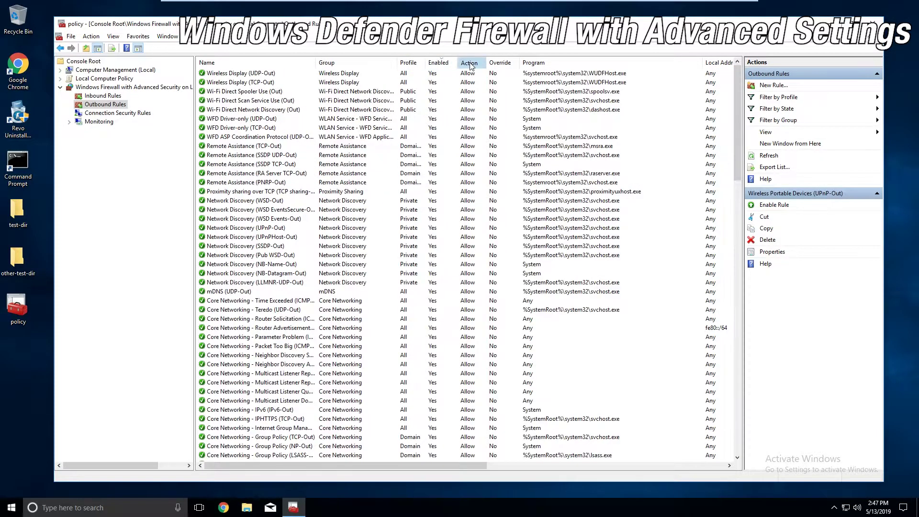
pyautogui.moveTo(444, 465); pyautogui.dragTo(683, 466)
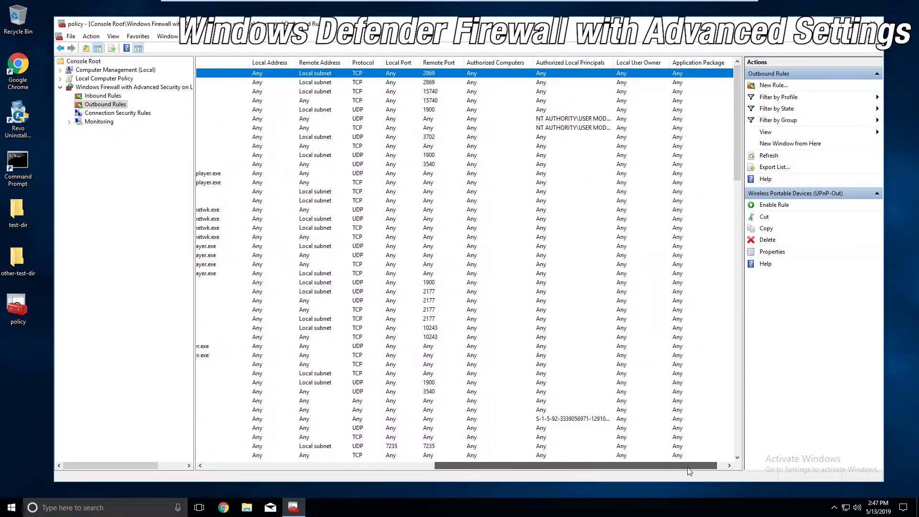
pyautogui.click(444, 59)
pyautogui.click(444, 58)
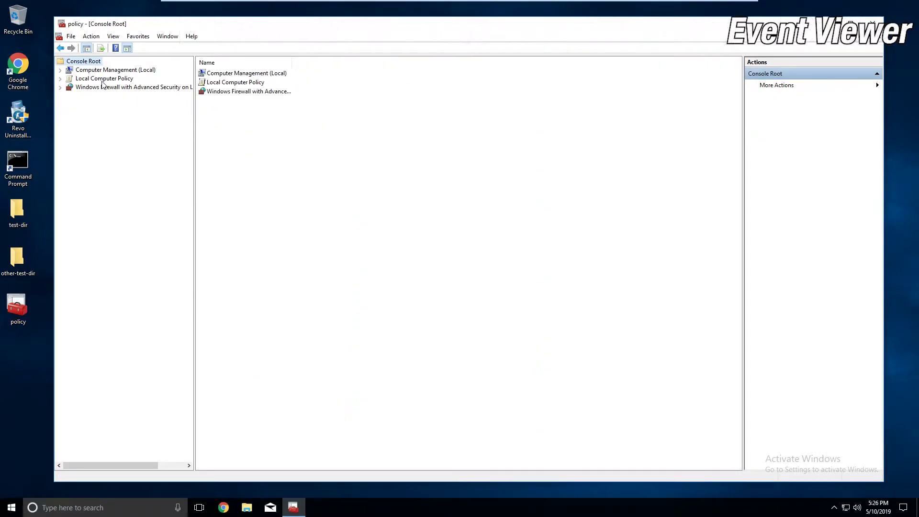
# Step: View the Application and Security logs under Event Viewer, sort by Date and Time, then open Task Scheduler
pyautogui.doubleClick(112, 70)
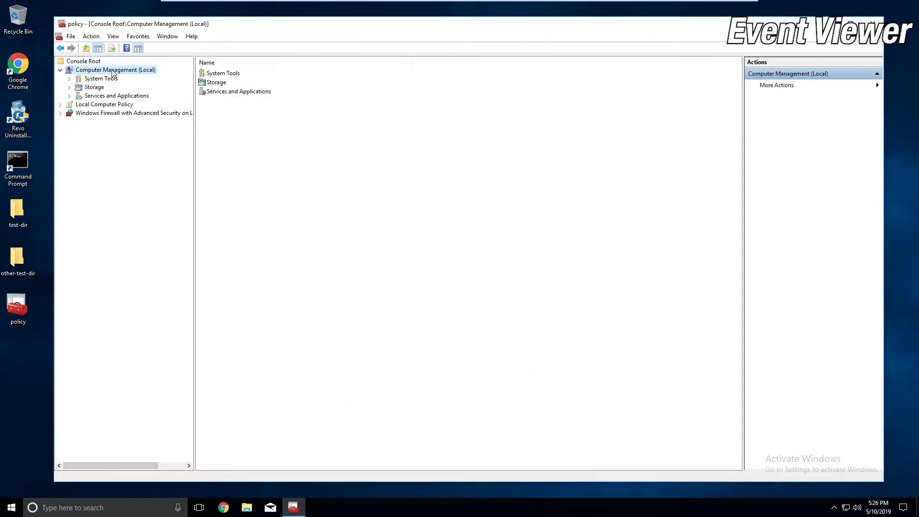
pyautogui.doubleClick(102, 78)
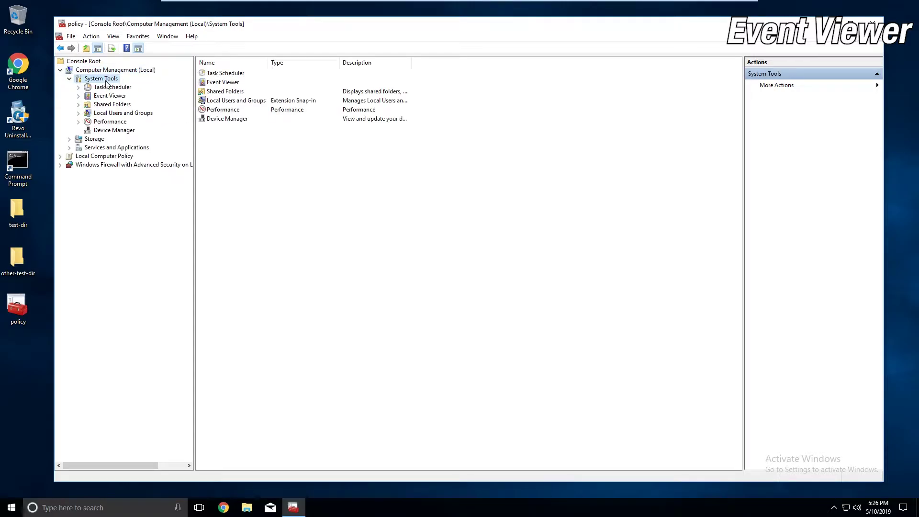
pyautogui.doubleClick(110, 97)
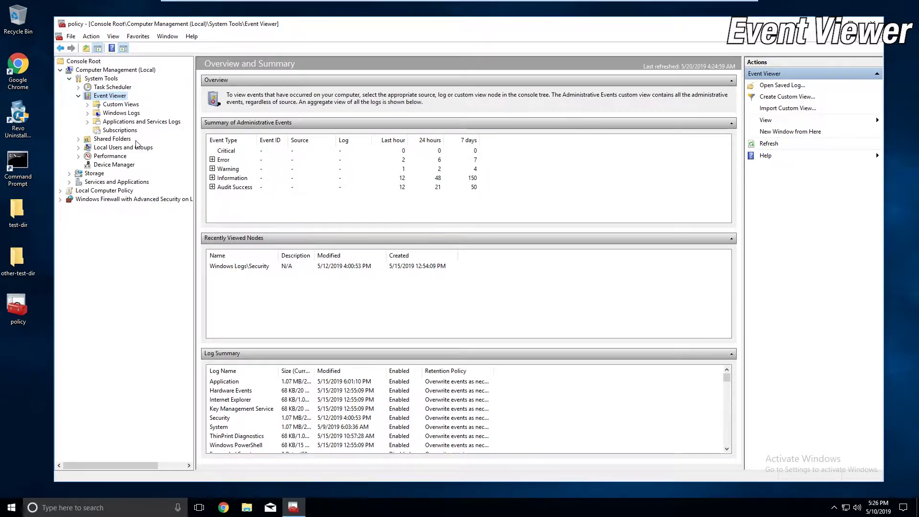
pyautogui.doubleClick(133, 116)
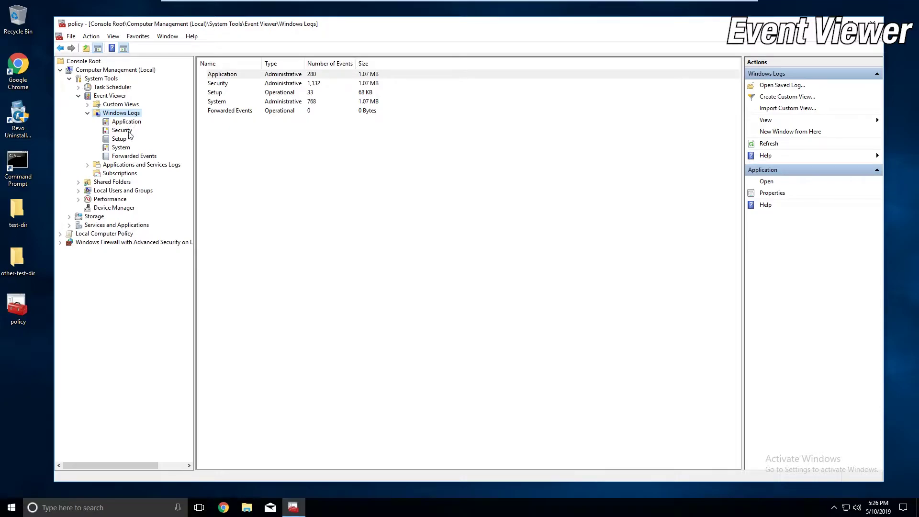
pyautogui.press('Down')
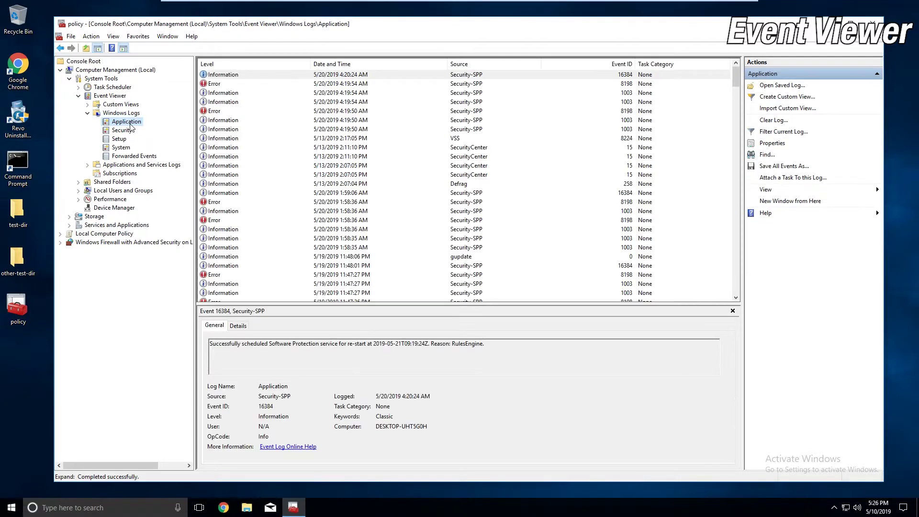
pyautogui.click(125, 131)
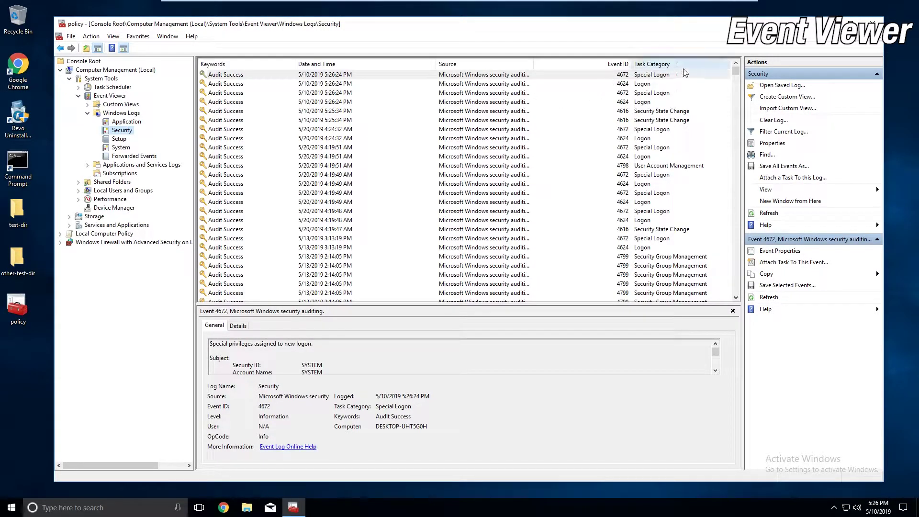
pyautogui.click(317, 64)
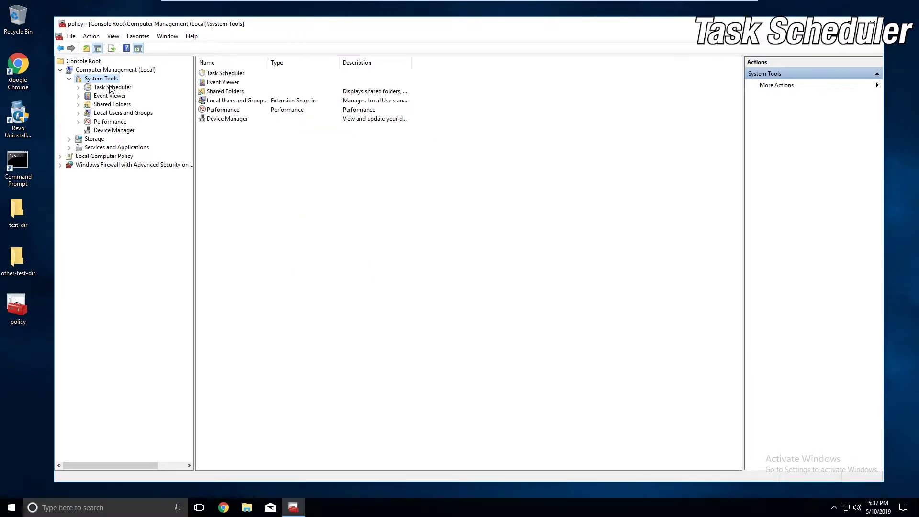
pyautogui.click(111, 88)
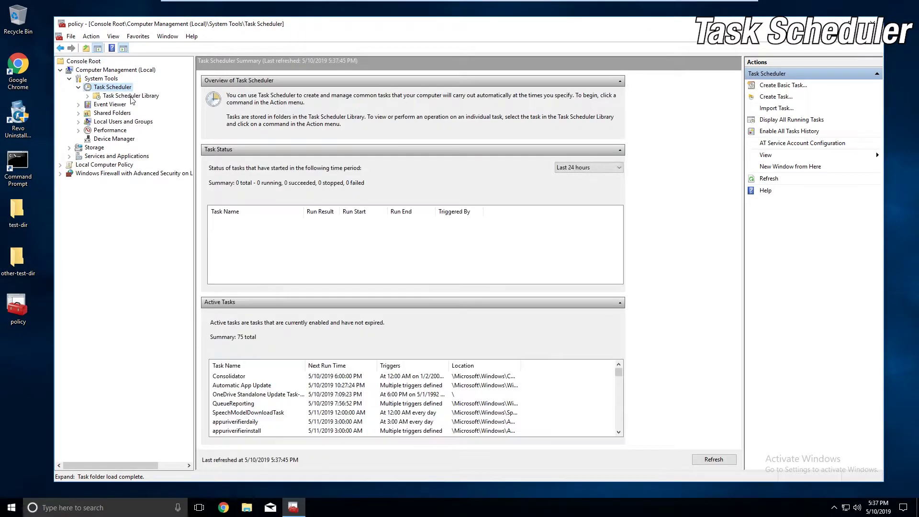
# Step: Browse a library task's Triggers, Actions, Conditions, Settings and History tabs, and the Microsoft folder
pyautogui.click(131, 96)
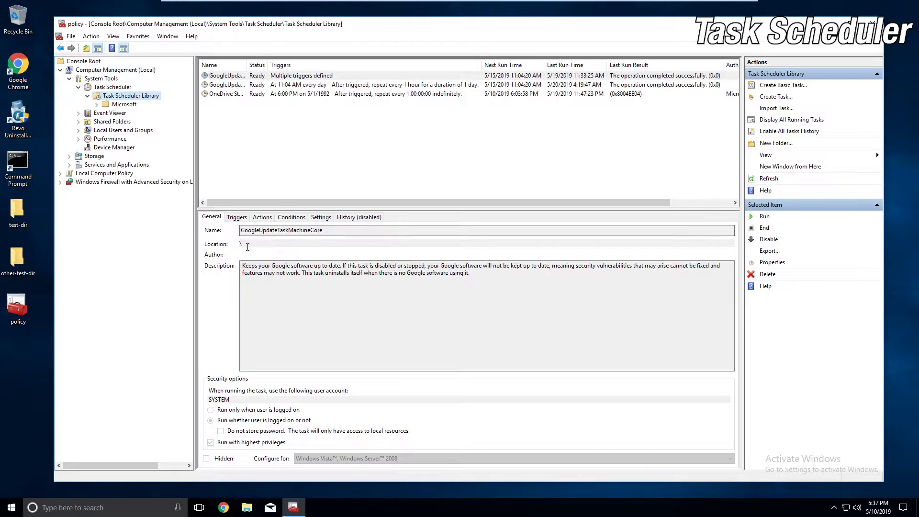
pyautogui.click(237, 218)
pyautogui.click(254, 217)
pyautogui.click(287, 218)
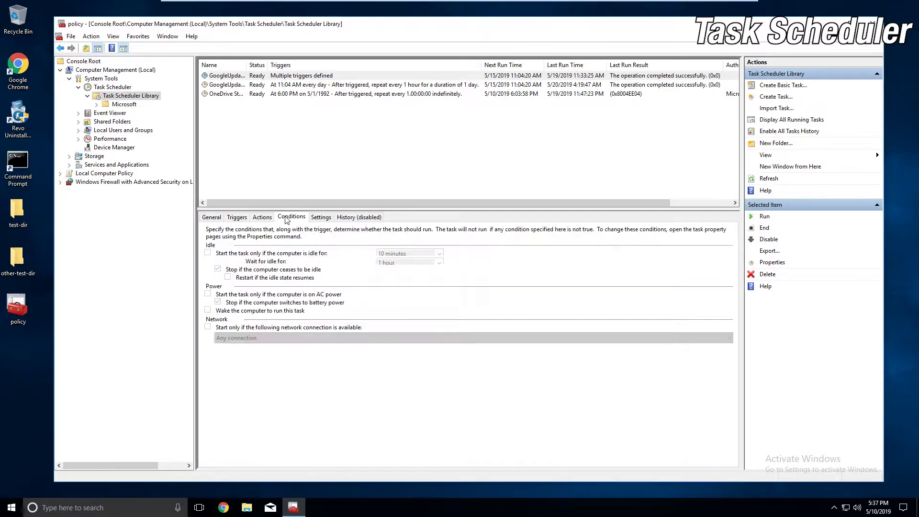
pyautogui.click(319, 217)
pyautogui.click(359, 218)
pyautogui.click(214, 217)
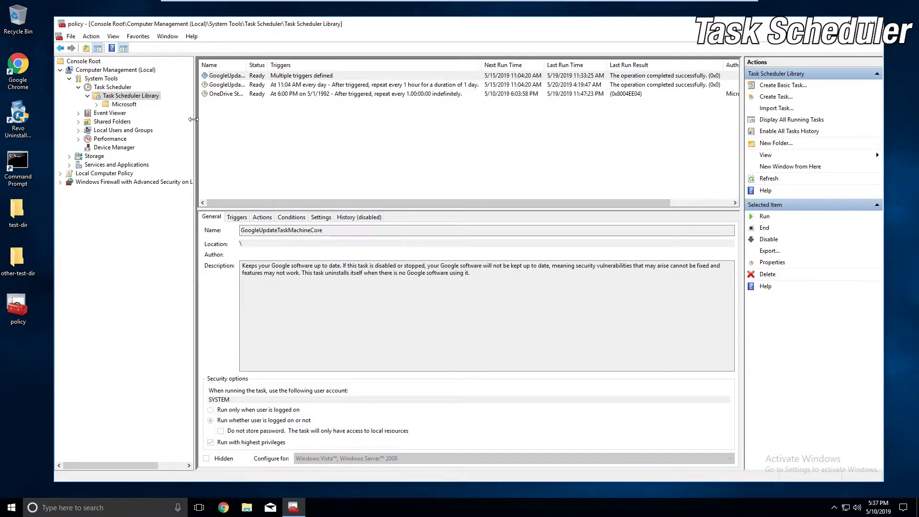
pyautogui.click(113, 87)
pyautogui.click(131, 95)
pyautogui.click(124, 104)
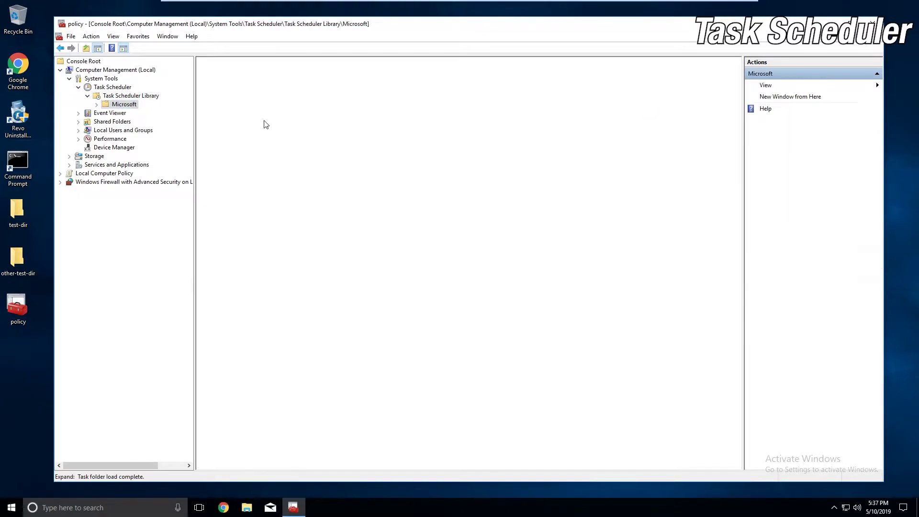
pyautogui.click(131, 96)
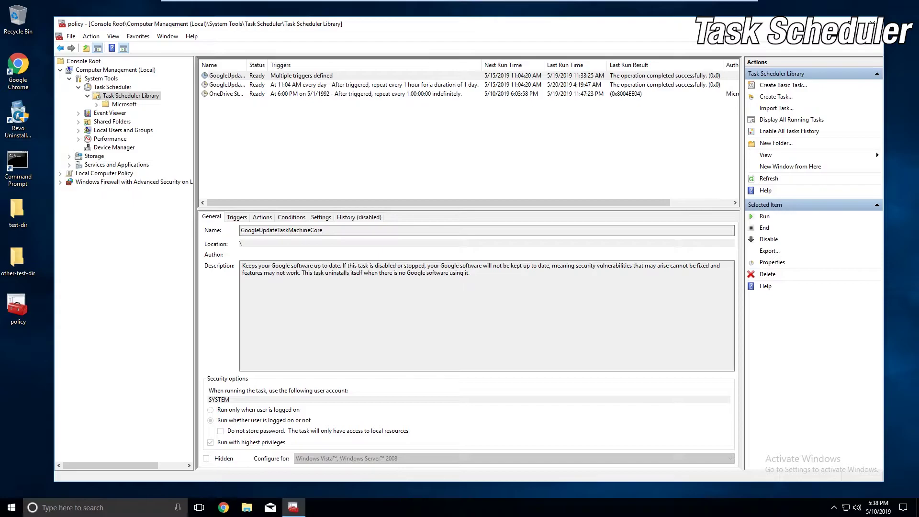
# Step: Select the OneDrive Standalone Update Task and review its Actions, Triggers and Conditions, ending on General
pyautogui.click(287, 131)
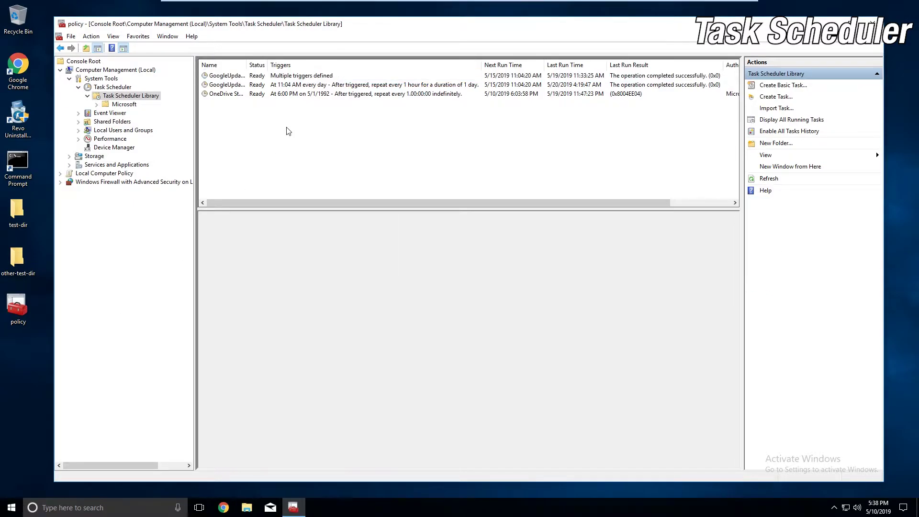
pyautogui.click(311, 95)
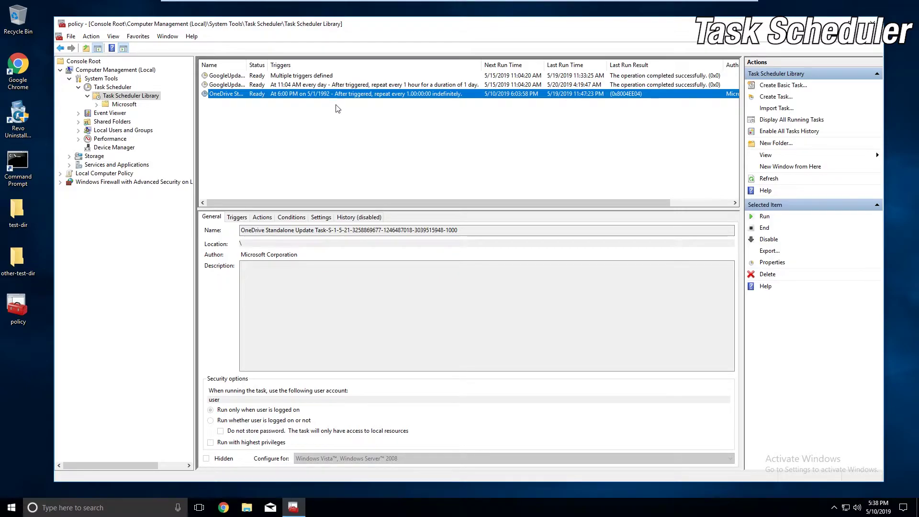
pyautogui.click(262, 217)
pyautogui.click(238, 217)
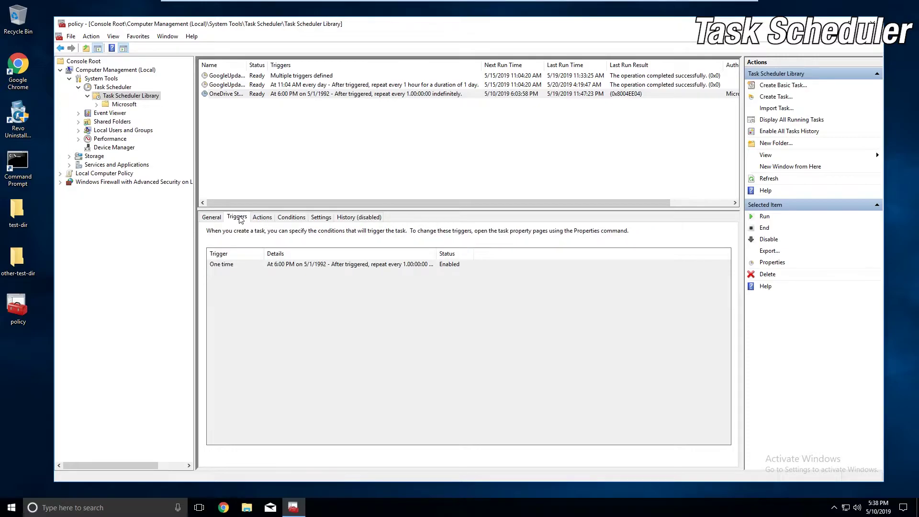
pyautogui.click(262, 217)
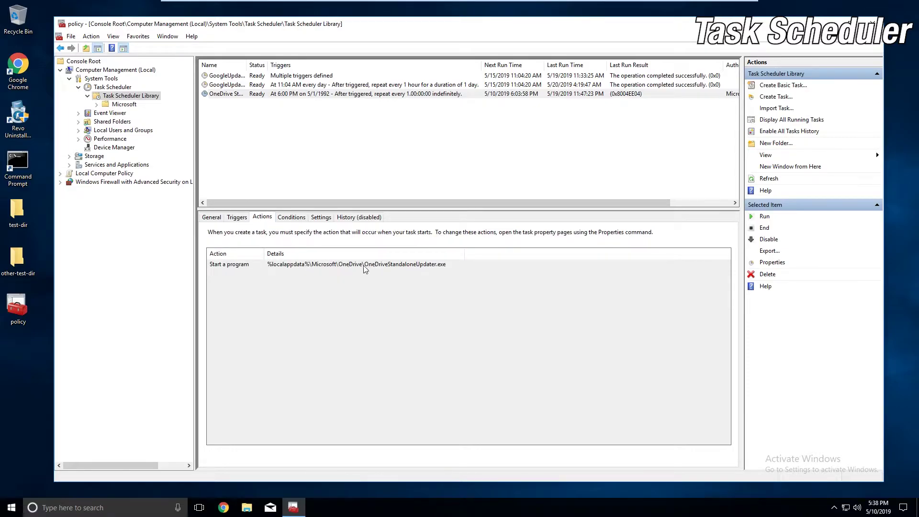
pyautogui.click(294, 218)
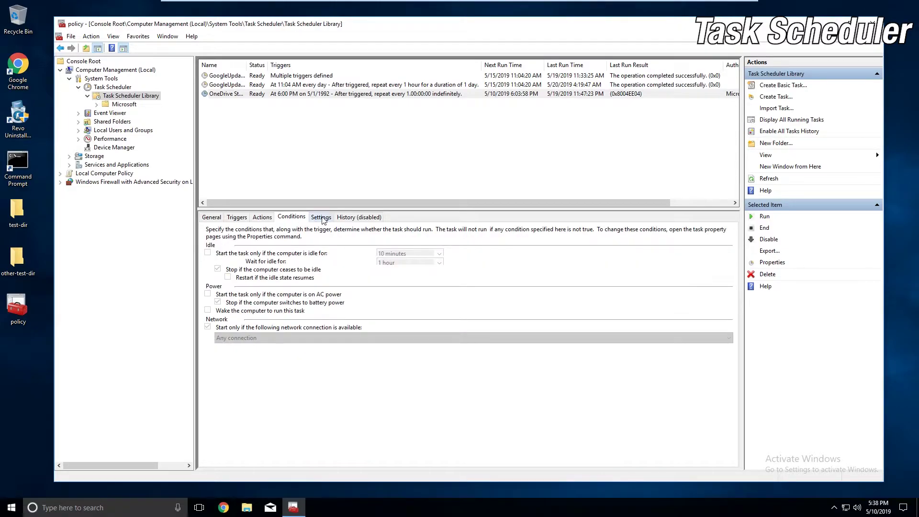
pyautogui.click(236, 217)
pyautogui.click(211, 217)
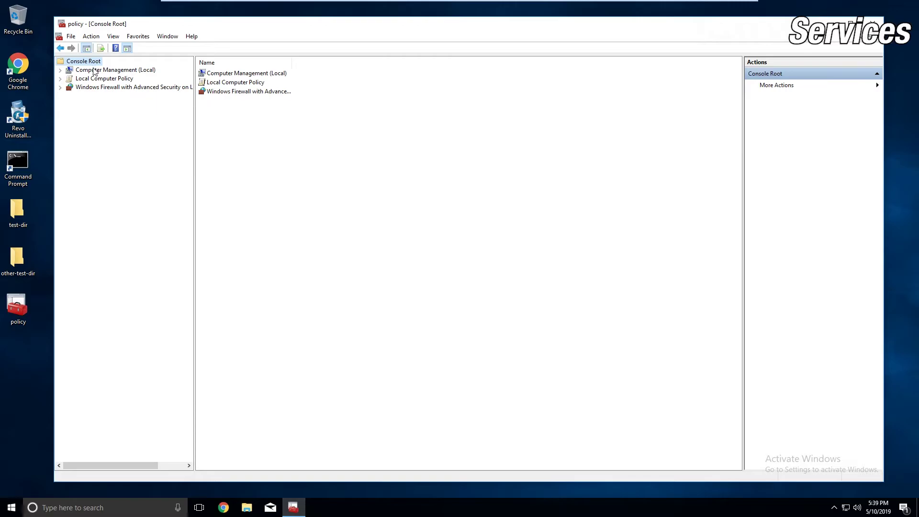
# Step: Expand Computer Management > Services and Applications, open Services and scroll down the list
pyautogui.doubleClick(94, 71)
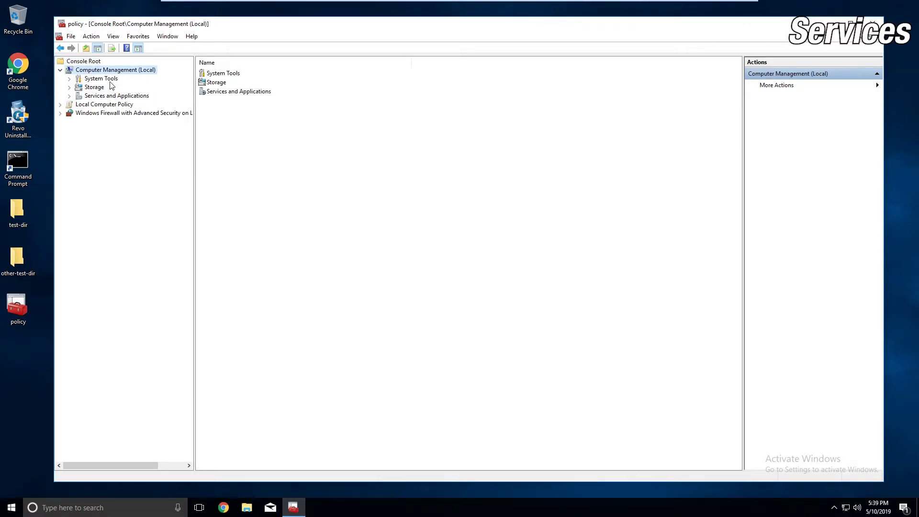
pyautogui.doubleClick(109, 97)
pyautogui.click(104, 104)
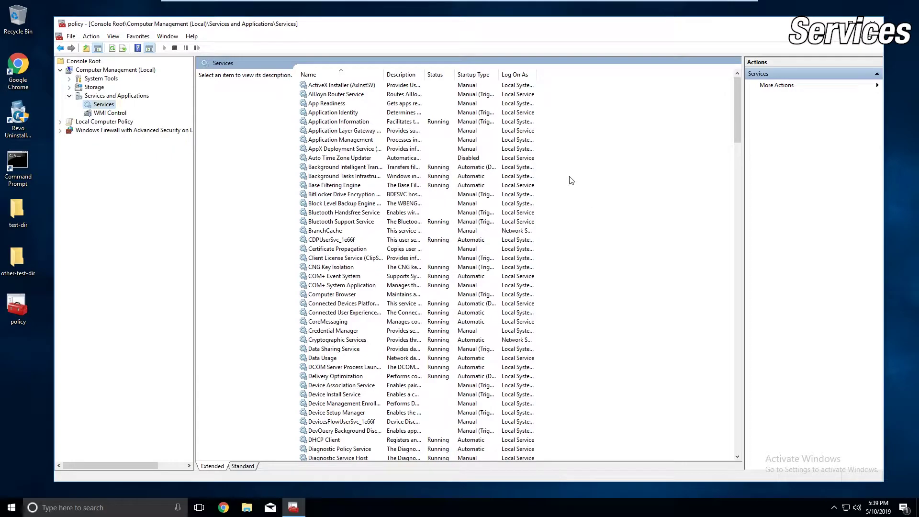
pyautogui.scroll(-15, 574, 181)
pyautogui.scroll(-5, 366, 146)
# Step: Set the Windows Firewall service's startup type to Automatic, apply it, and start the service
pyautogui.click(365, 149)
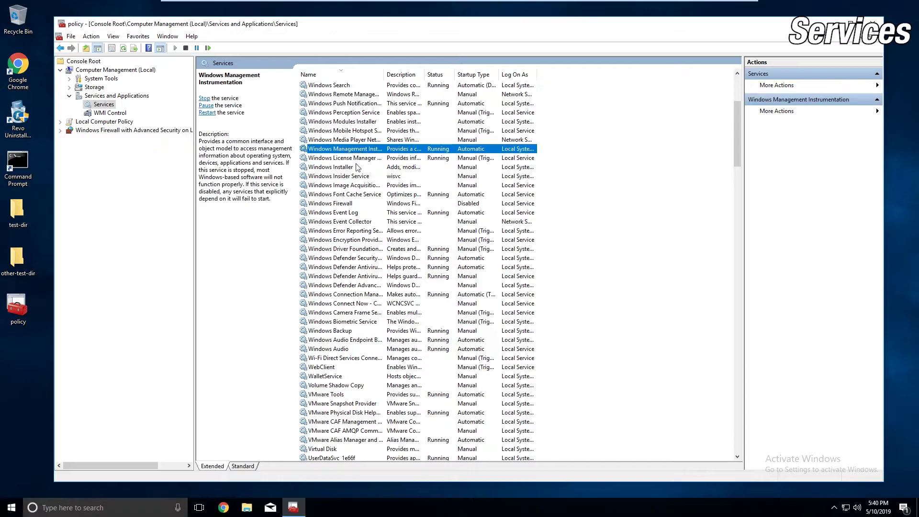
pyautogui.click(353, 205)
pyautogui.rightClick(352, 207)
pyautogui.click(383, 297)
pyautogui.click(434, 245)
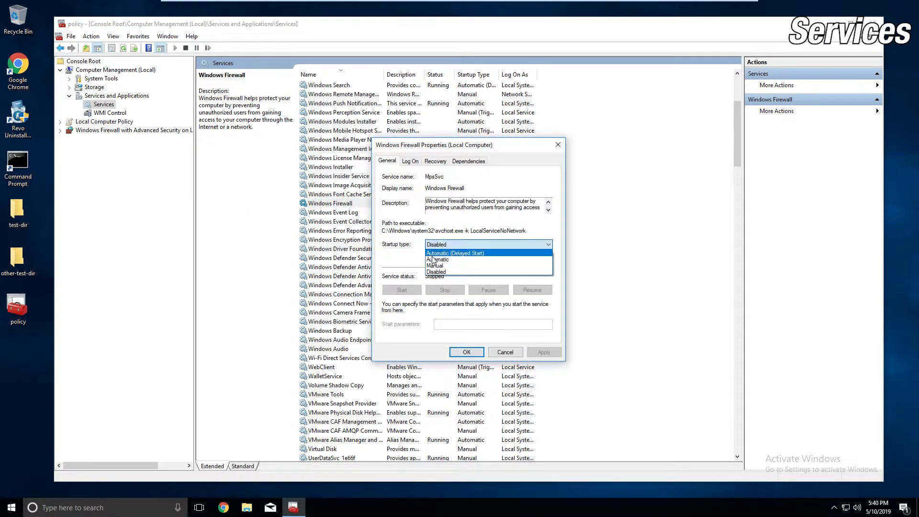
pyautogui.click(437, 259)
pyautogui.click(543, 352)
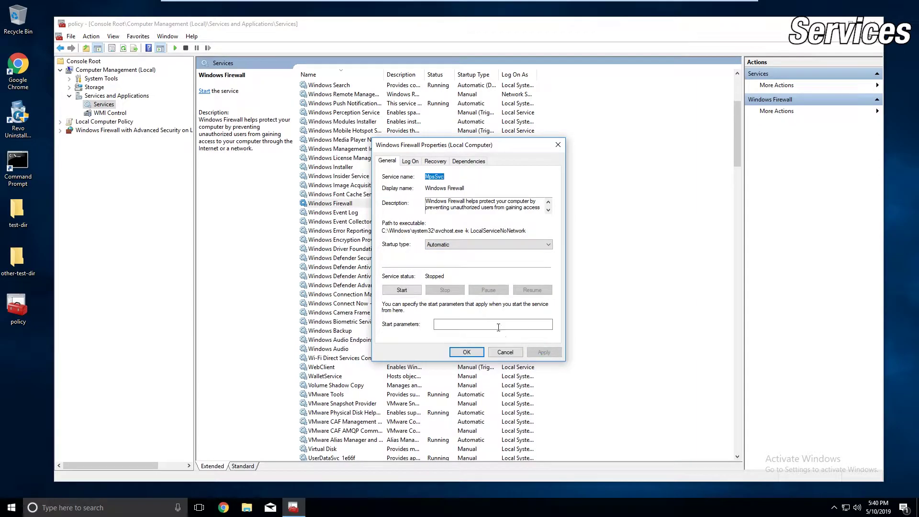
pyautogui.click(416, 293)
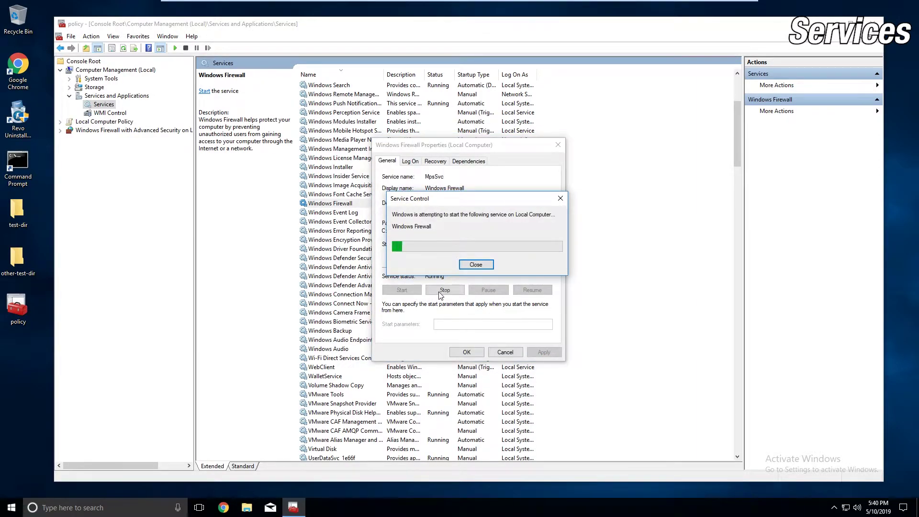
# Step: Review the Log On, Recovery and Dependencies tabs, then close the properties with OK
pyautogui.click(409, 162)
pyautogui.click(434, 161)
pyautogui.click(467, 160)
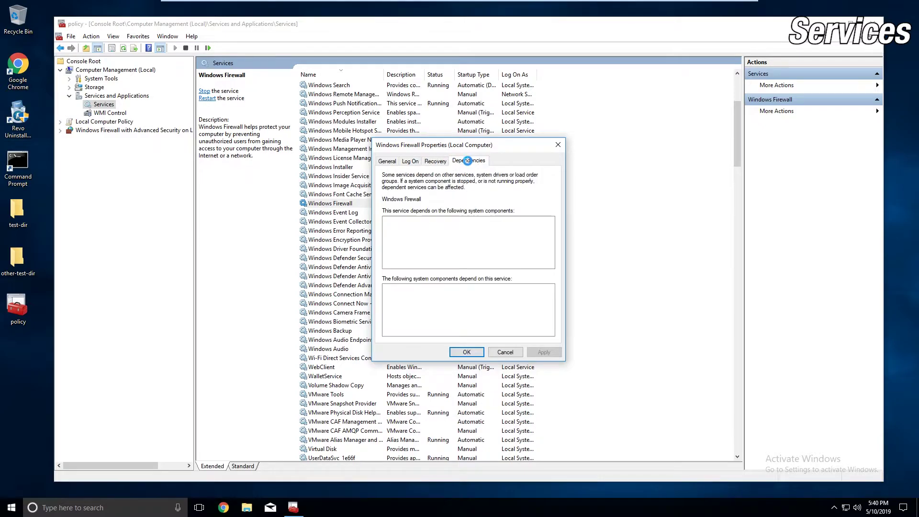
pyautogui.click(387, 161)
pyautogui.click(466, 352)
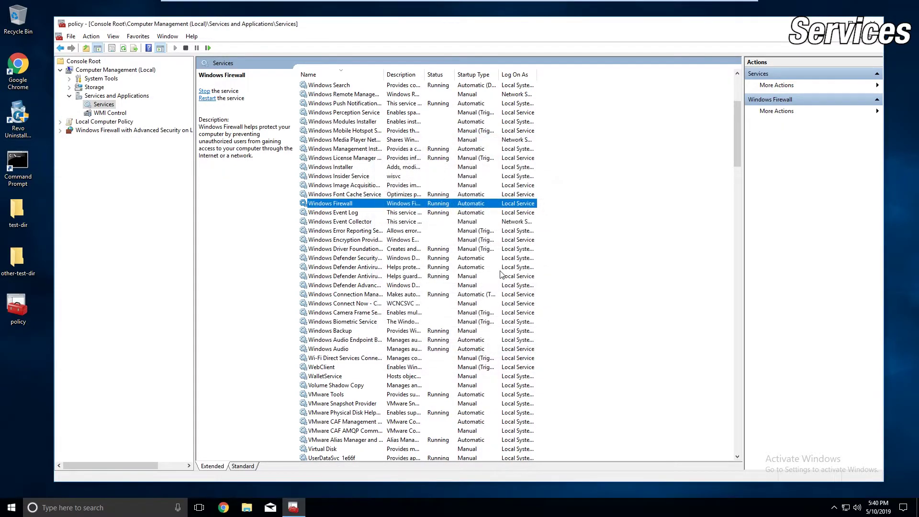
pyautogui.click(567, 238)
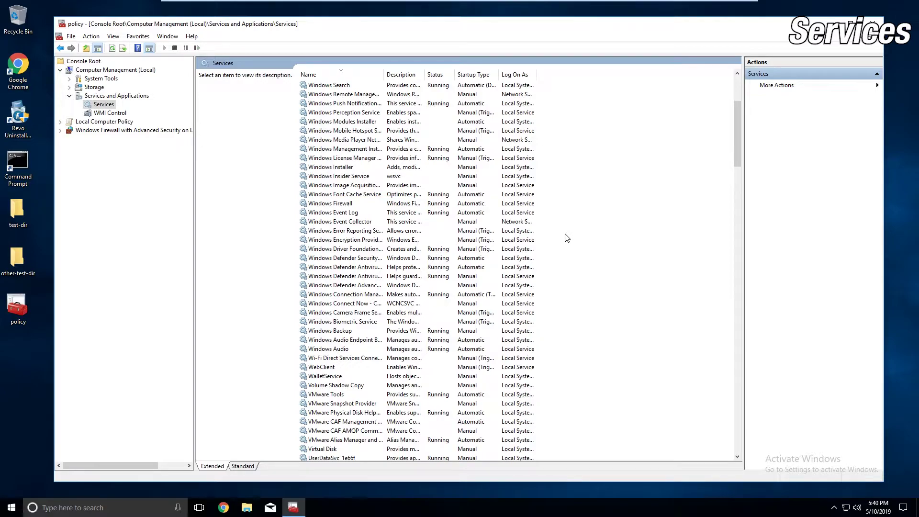
pyautogui.scroll(8, 567, 238)
# Step: Sort the services by Name, then by Status with running services first
pyautogui.click(339, 74)
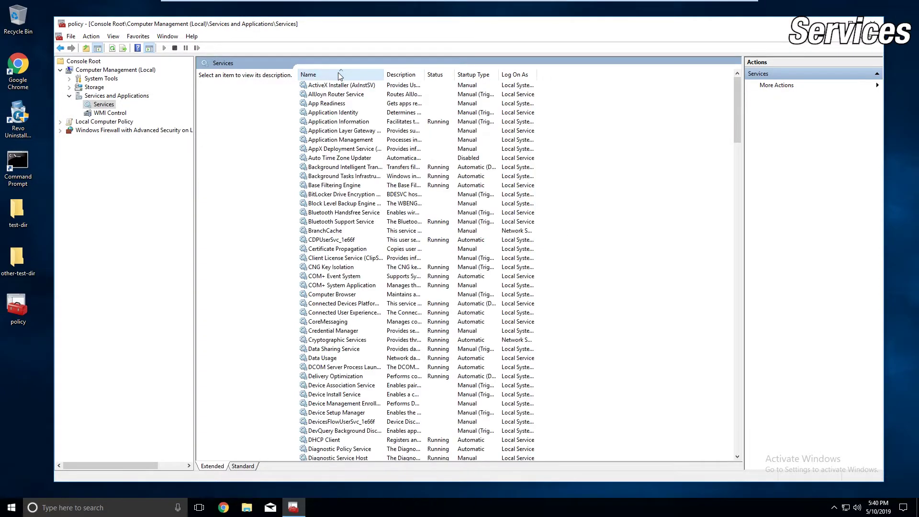
pyautogui.click(435, 75)
pyautogui.click(435, 75)
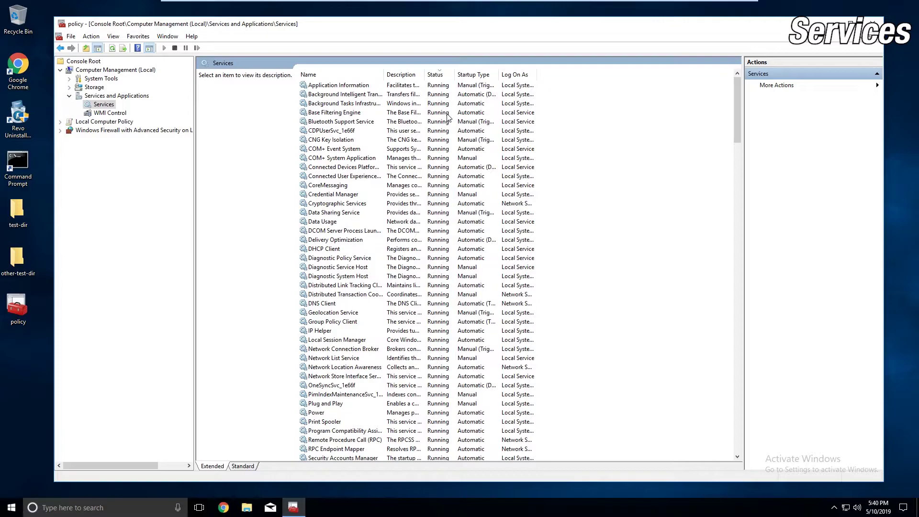
pyautogui.scroll(-4, 527, 144)
pyautogui.scroll(2, 572, 159)
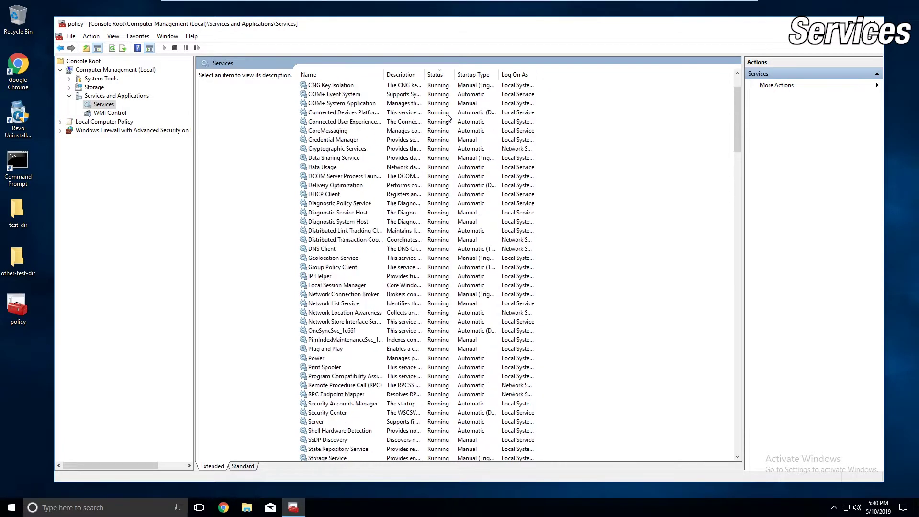
pyautogui.click(486, 160)
pyautogui.click(597, 187)
# Step: Toggle the Status sort to stopped, then back to running first, and jump to Windows Audio
pyautogui.press('a')
pyautogui.click(576, 189)
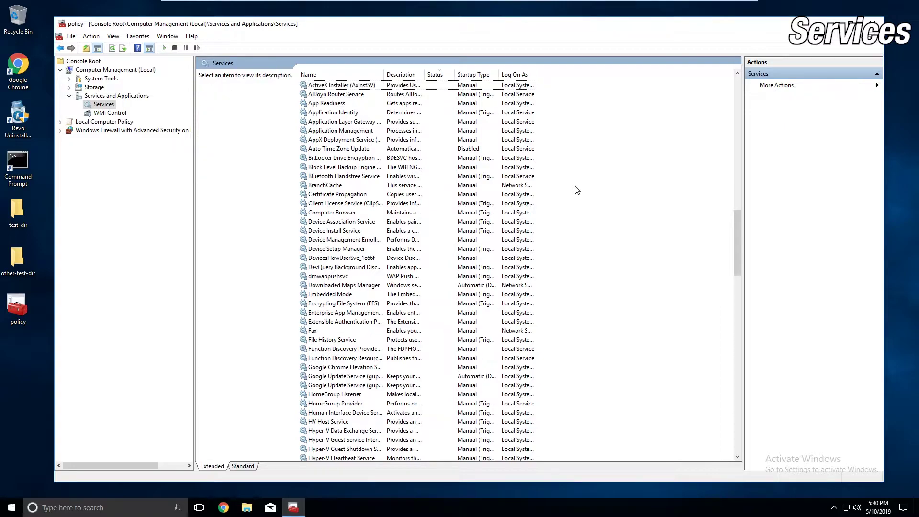
pyautogui.click(435, 75)
pyautogui.scroll(20, 451, 128)
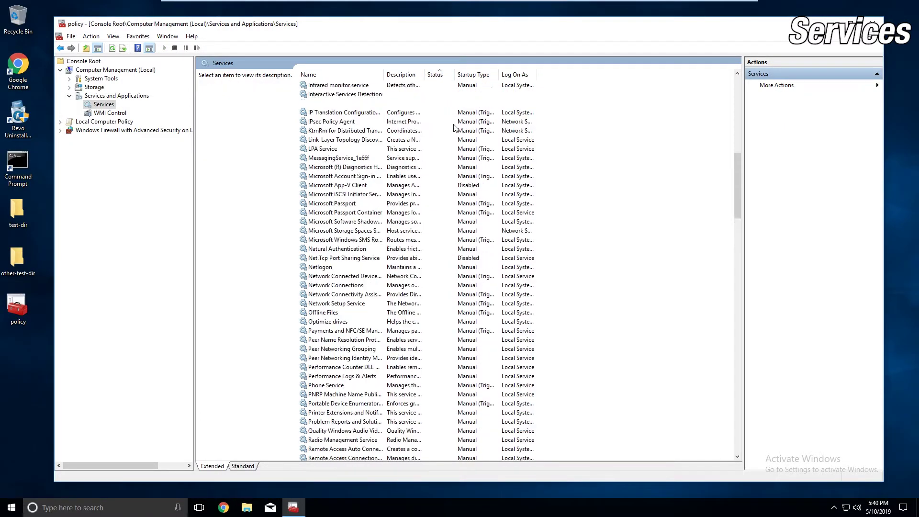
pyautogui.click(441, 75)
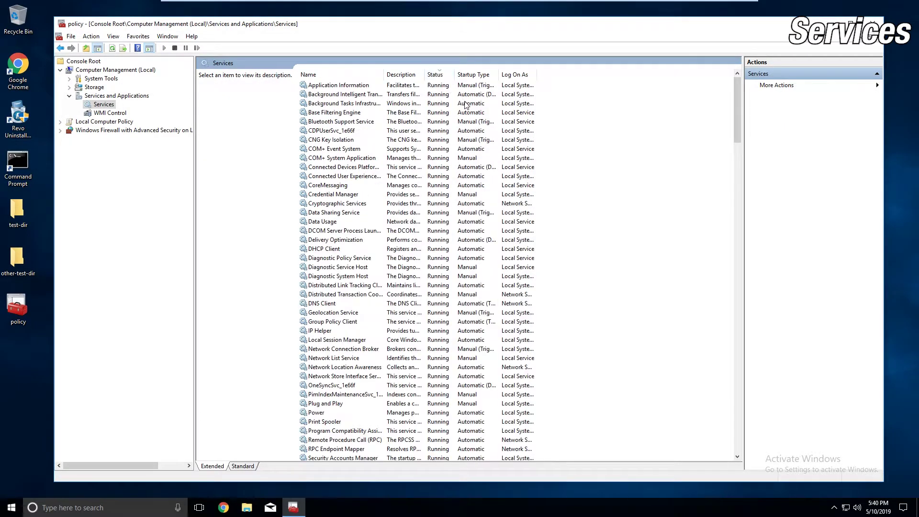
pyautogui.click(462, 150)
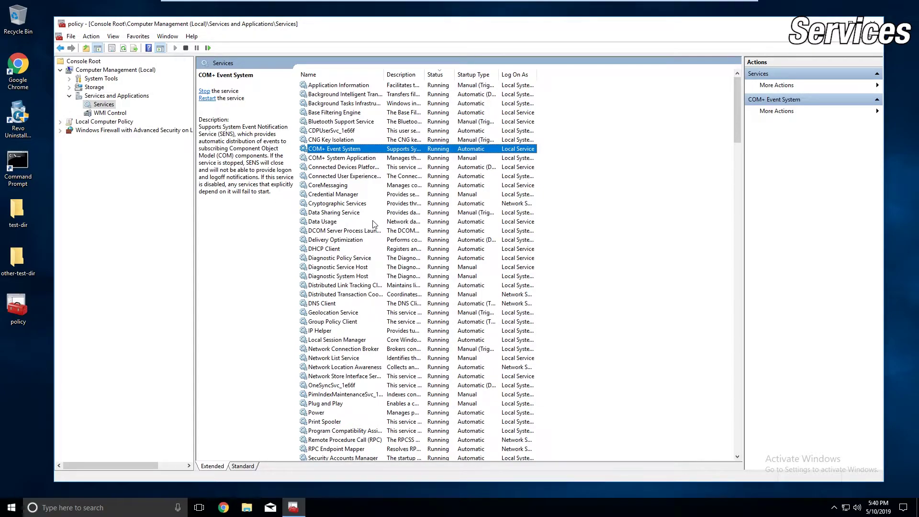
pyautogui.press('w')
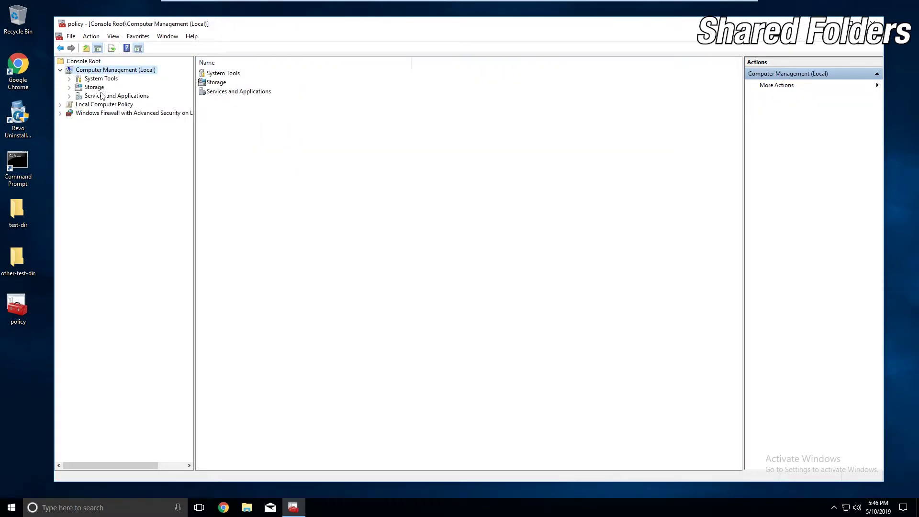
# Step: Expand Shared Folders and look at Shares, Sessions and Open Files, ending on Shares
pyautogui.doubleClick(103, 79)
pyautogui.doubleClick(108, 105)
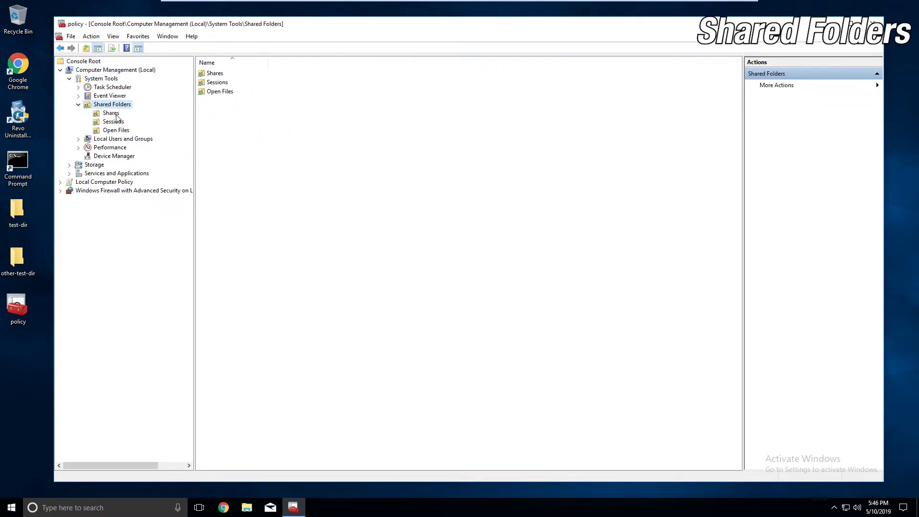
pyautogui.click(111, 114)
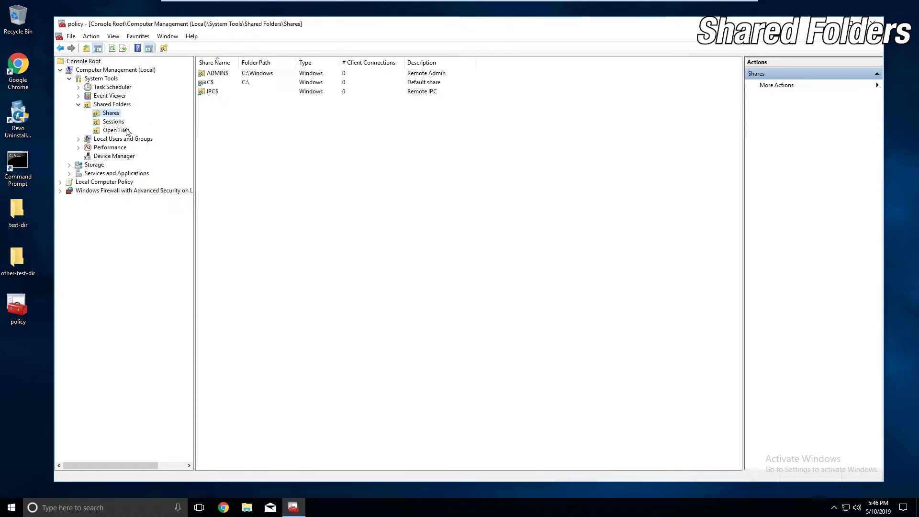
pyautogui.click(115, 122)
pyautogui.click(117, 130)
pyautogui.click(111, 114)
# Step: Open the C$ share properties, dismiss the administrative share notice, and close with OK
pyautogui.rightClick(234, 117)
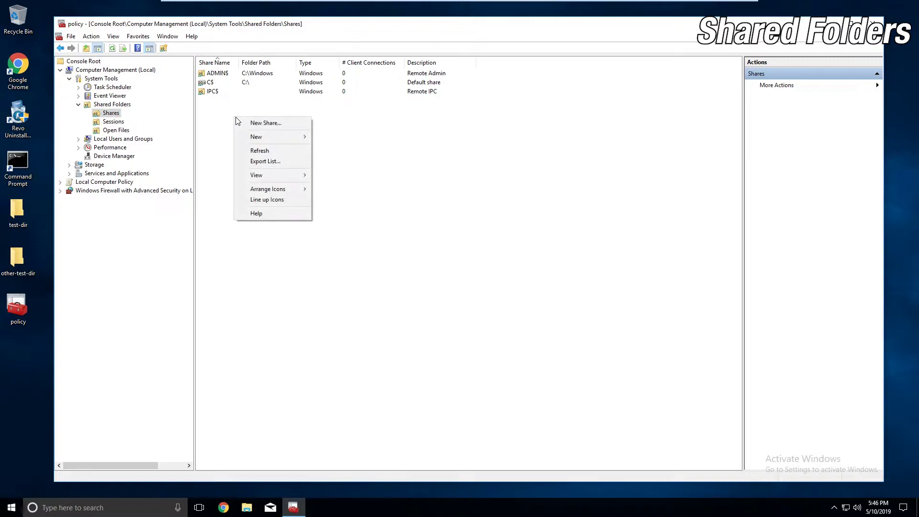
pyautogui.click(223, 84)
pyautogui.rightClick(222, 84)
pyautogui.click(268, 139)
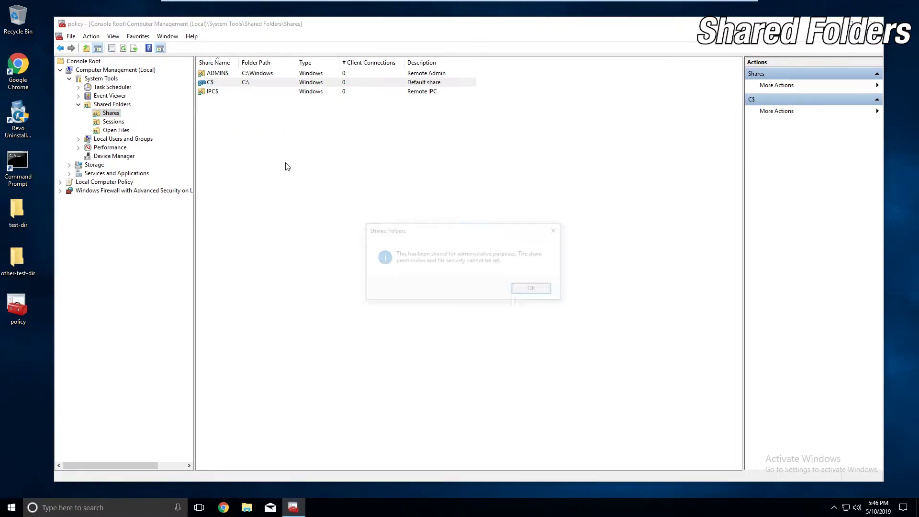
pyautogui.click(533, 295)
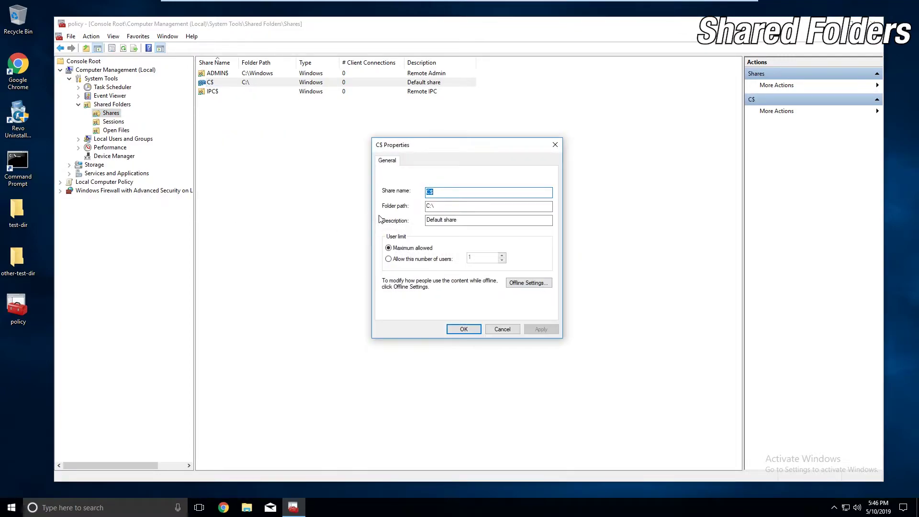
pyautogui.click(503, 329)
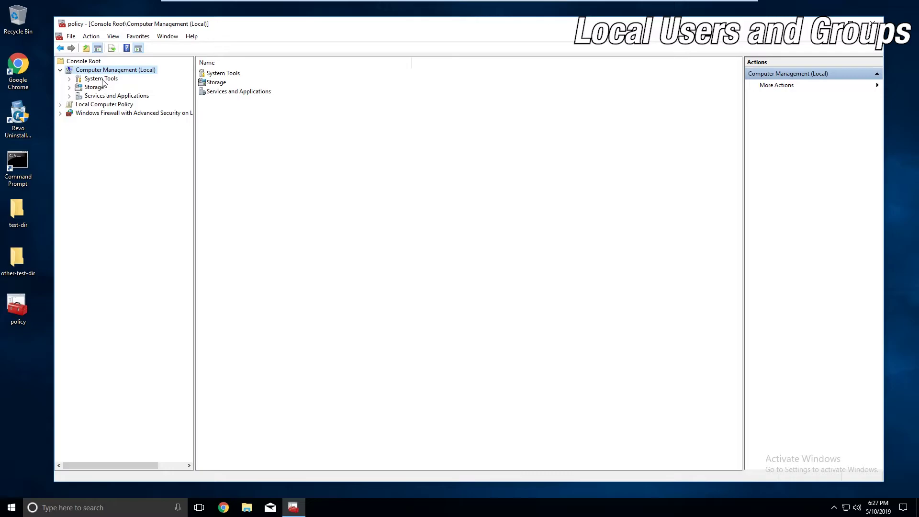
# Step: Expand Local Users and Groups and view the Users and Groups lists
pyautogui.doubleClick(102, 79)
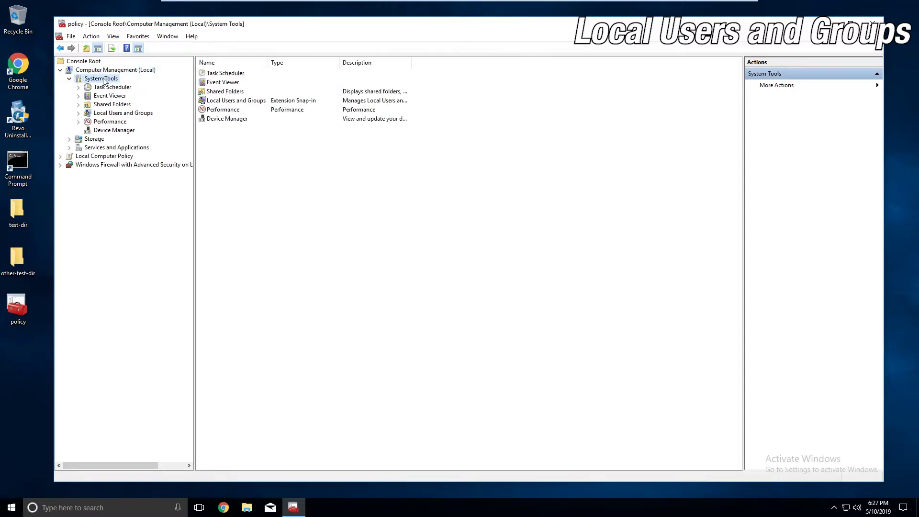
pyautogui.doubleClick(111, 113)
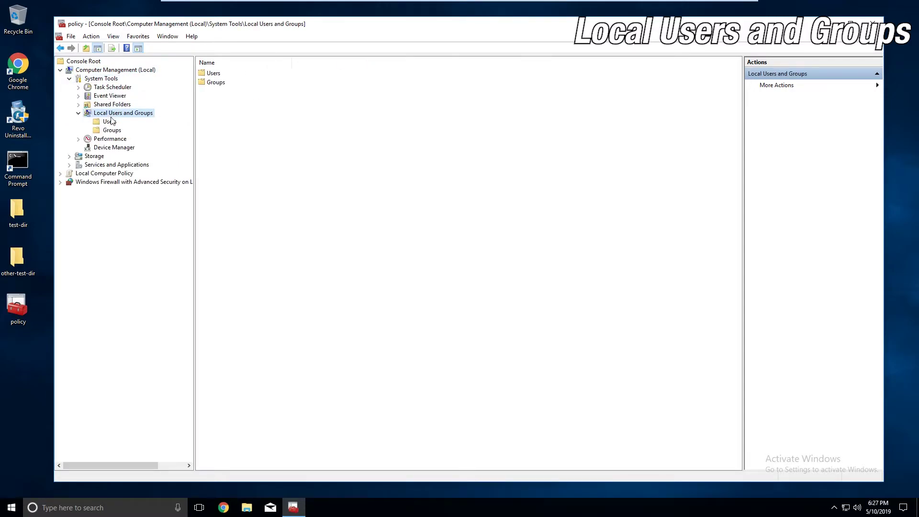
pyautogui.click(110, 122)
pyautogui.click(112, 131)
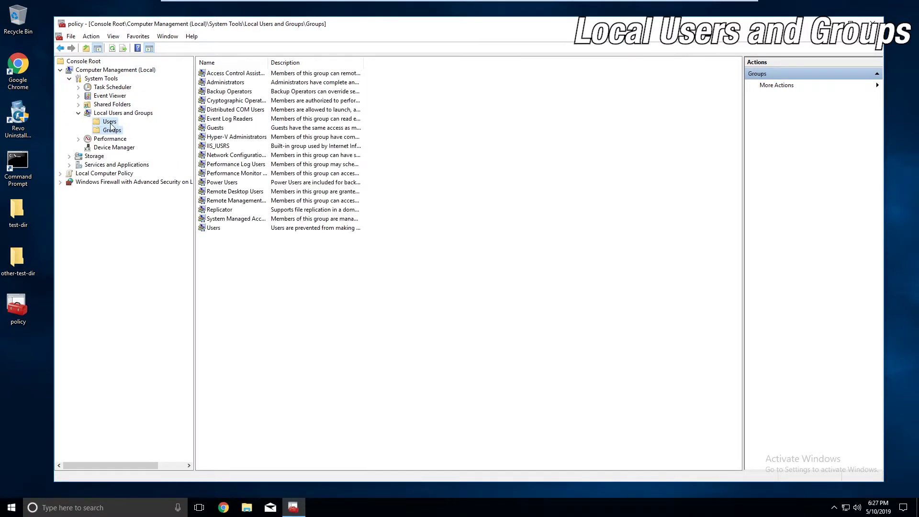
pyautogui.click(111, 123)
# Step: Open and close a local user account's properties, then collapse the Computer Management branch
pyautogui.rightClick(214, 152)
pyautogui.click(213, 130)
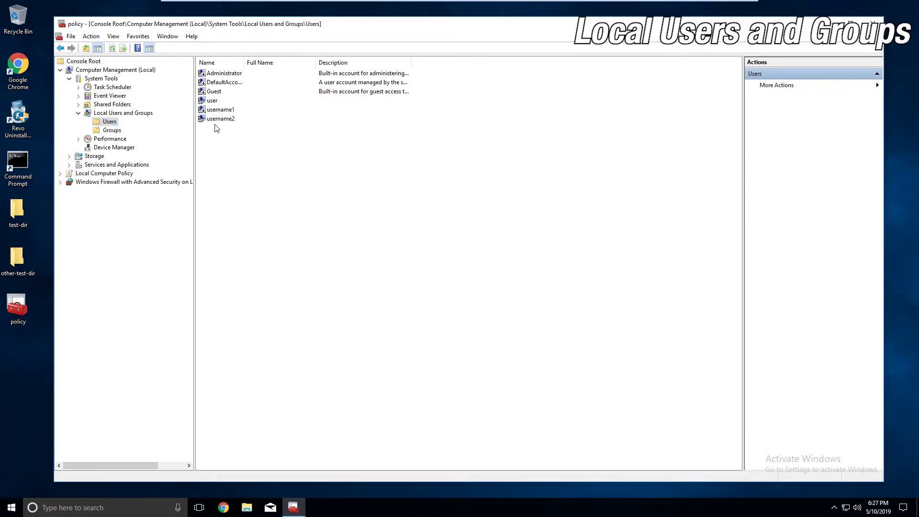
pyautogui.click(218, 113)
pyautogui.rightClick(217, 113)
pyautogui.click(249, 171)
pyautogui.click(539, 150)
pyautogui.click(60, 70)
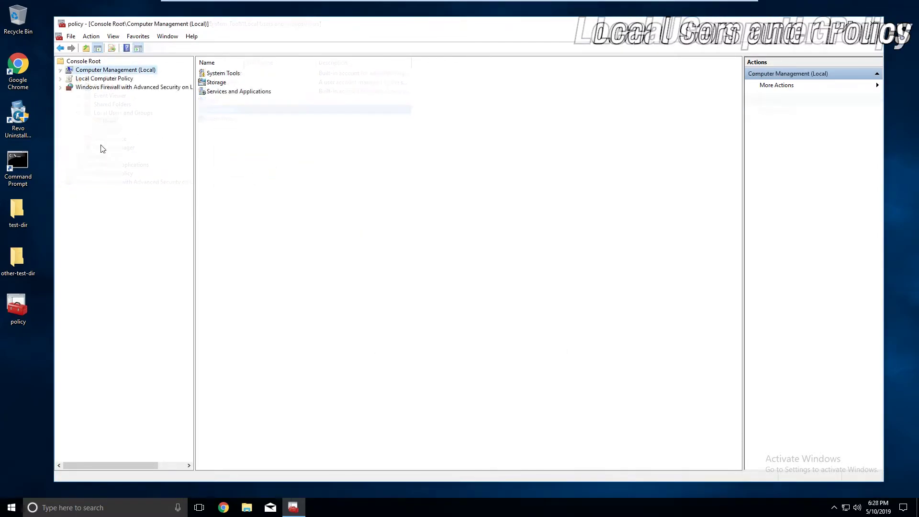
# Step: Expand Local Computer Policy's Computer Configuration, Administrative Templates and User Configuration, and list all Administrative Templates settings
pyautogui.click(115, 80)
pyautogui.doubleClick(115, 82)
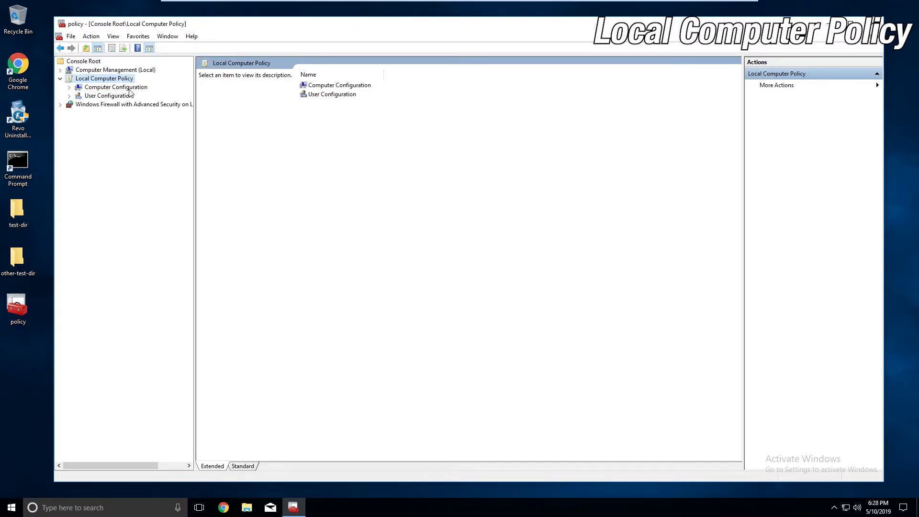
pyautogui.doubleClick(129, 89)
pyautogui.doubleClick(127, 113)
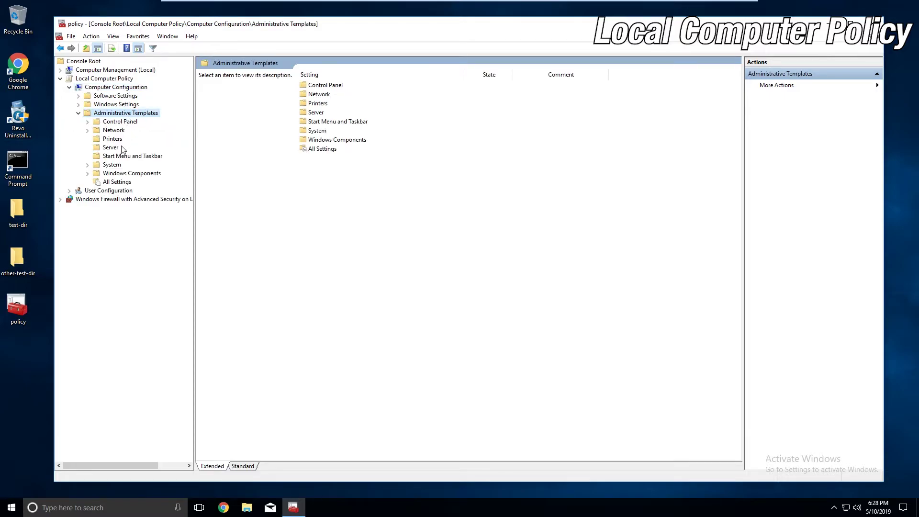
pyautogui.doubleClick(113, 192)
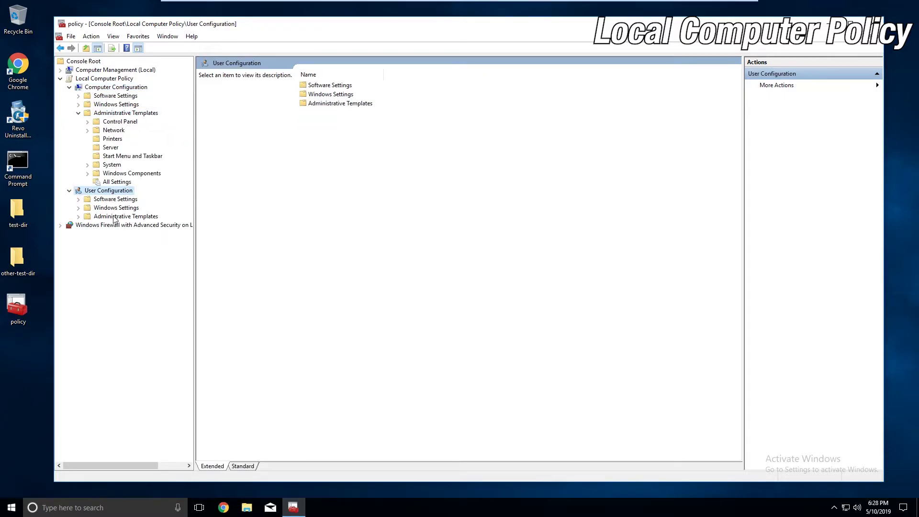
pyautogui.click(127, 183)
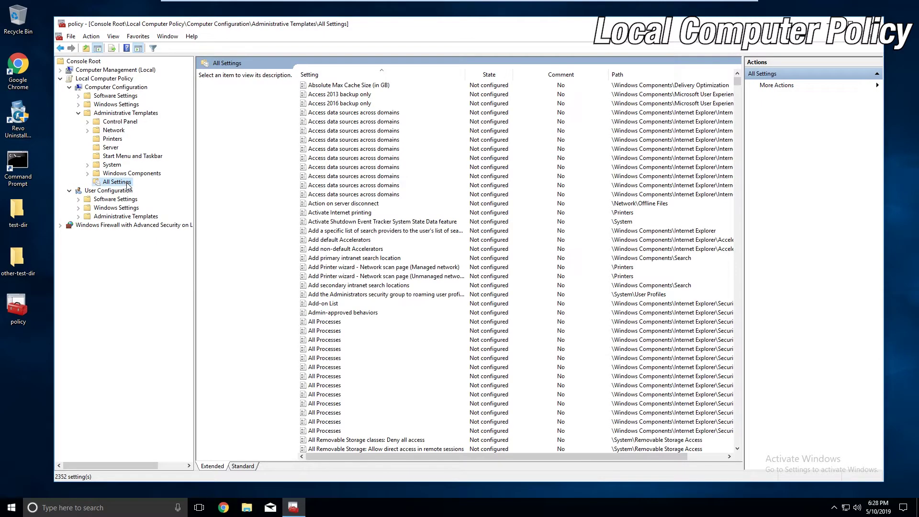
# Step: Expand and collapse the System folder, then expand Windows Settings and Security Settings under Computer Configuration
pyautogui.doubleClick(111, 165)
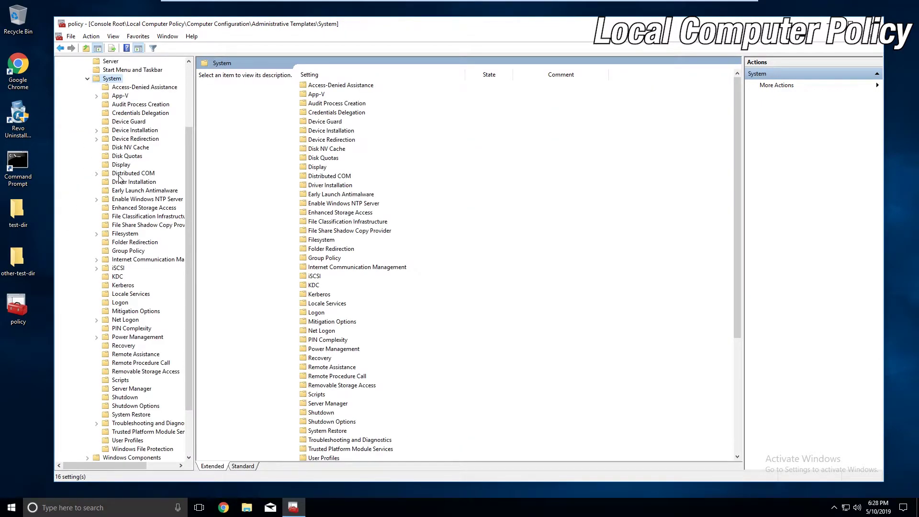
pyautogui.scroll(3, 119, 179)
pyautogui.doubleClick(111, 165)
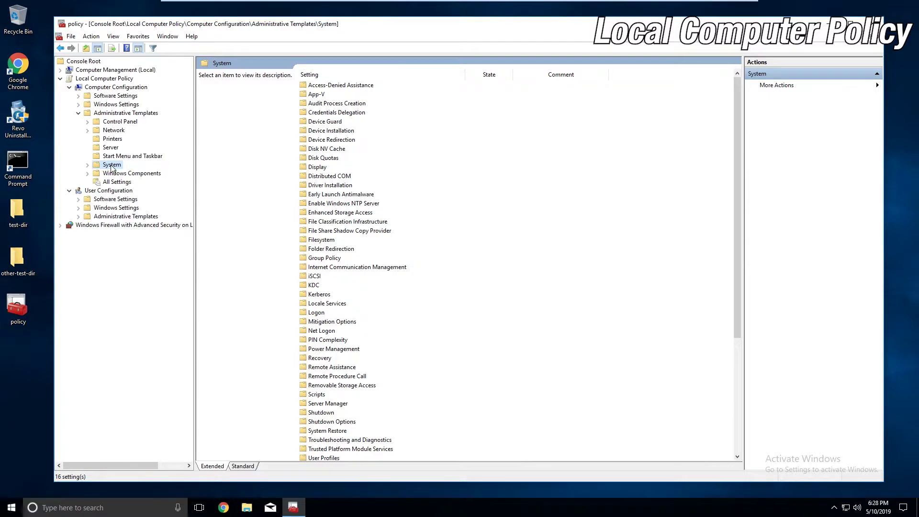
pyautogui.doubleClick(112, 104)
pyautogui.doubleClick(118, 139)
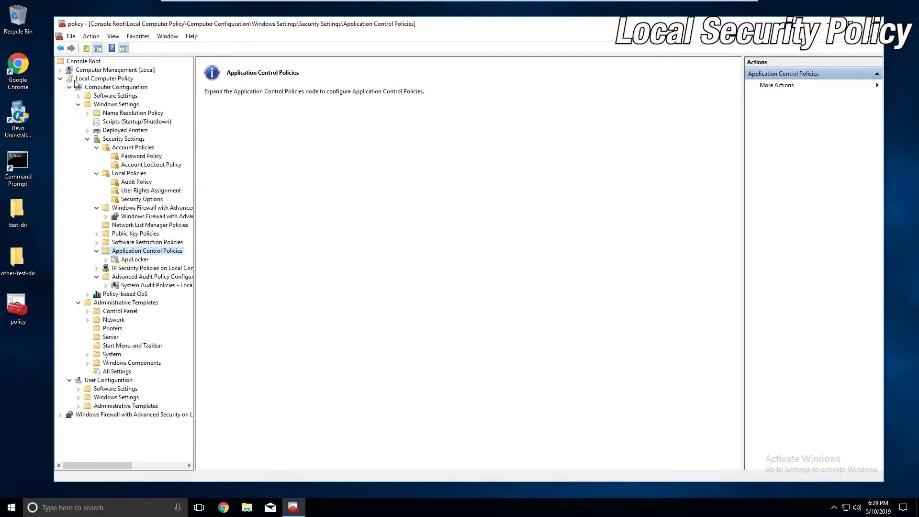
# Step: Step through Local Computer Policy, Computer Configuration, Windows Settings, Security Settings and Account Policies
pyautogui.click(83, 79)
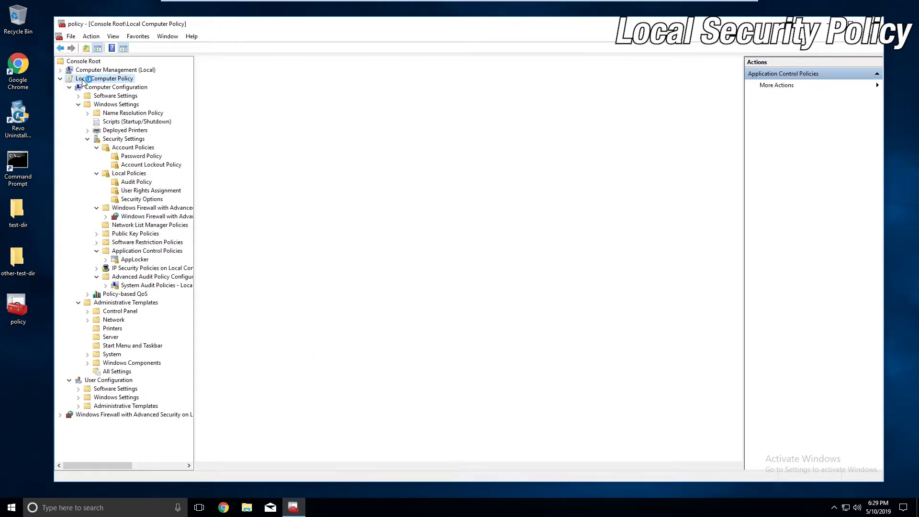
pyautogui.click(121, 88)
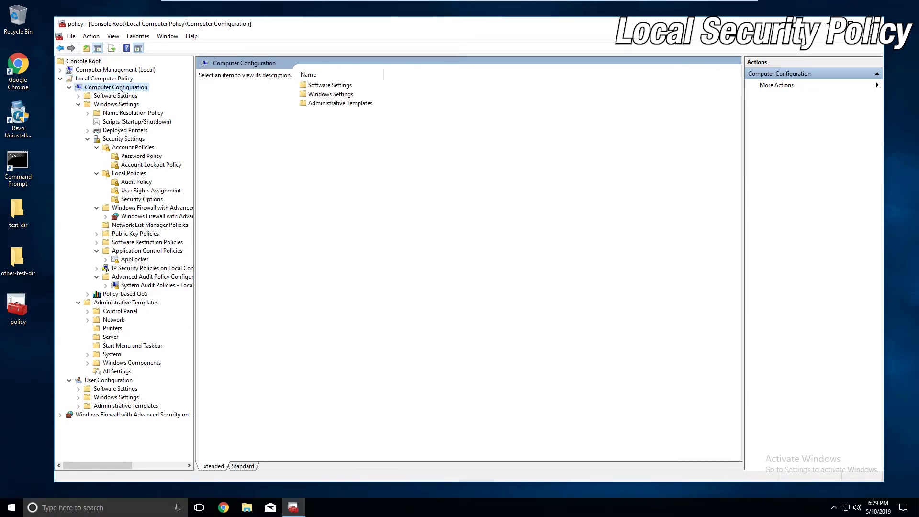
pyautogui.click(129, 106)
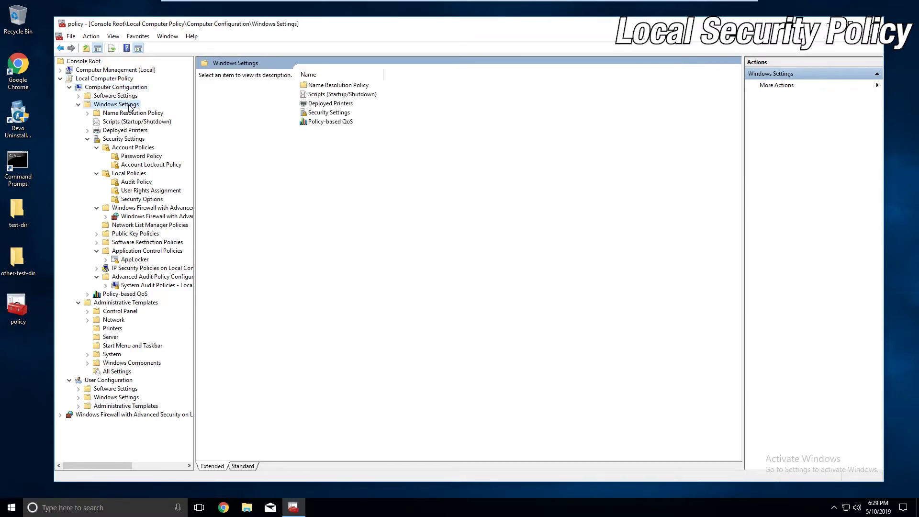
pyautogui.click(136, 139)
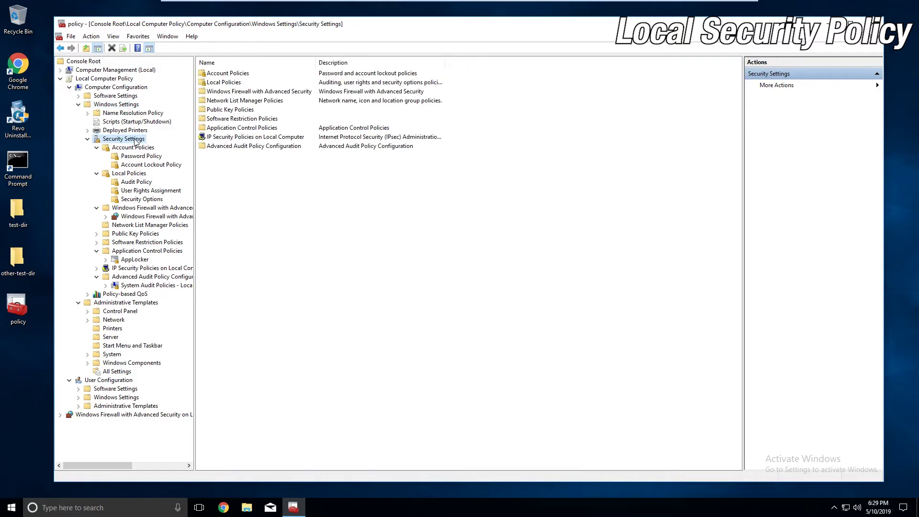
pyautogui.click(137, 149)
# Step: Collapse the Account, Local, Firewall, Application Control and Audit branches, then show System Audit Policies
pyautogui.click(97, 147)
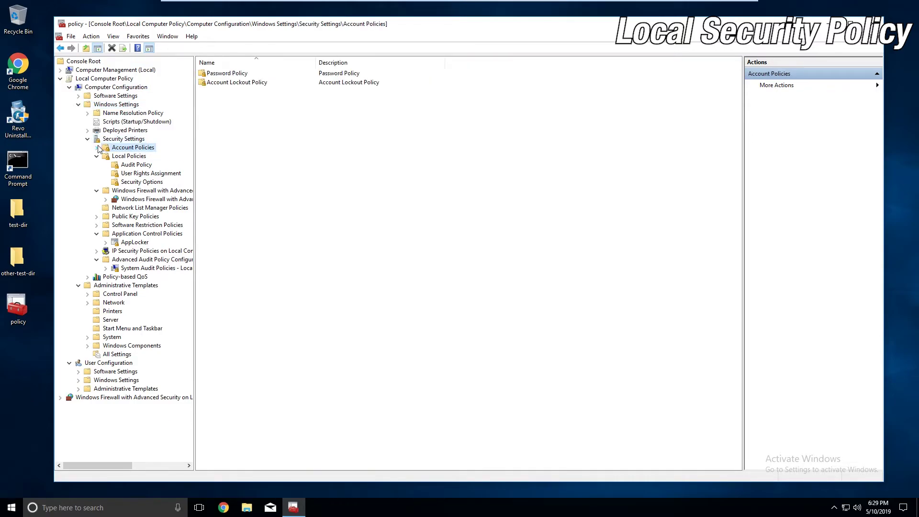
pyautogui.click(97, 156)
pyautogui.click(96, 165)
pyautogui.click(96, 199)
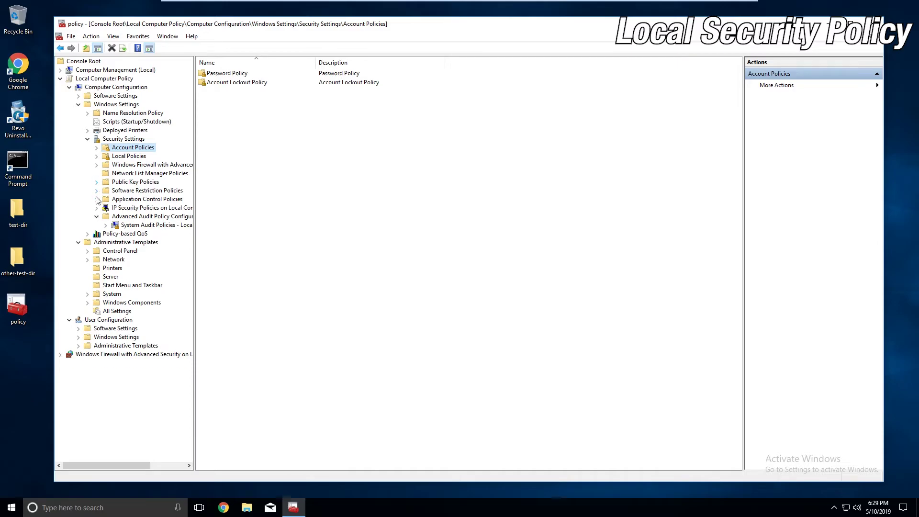
pyautogui.click(96, 217)
pyautogui.doubleClick(144, 216)
pyautogui.doubleClick(142, 225)
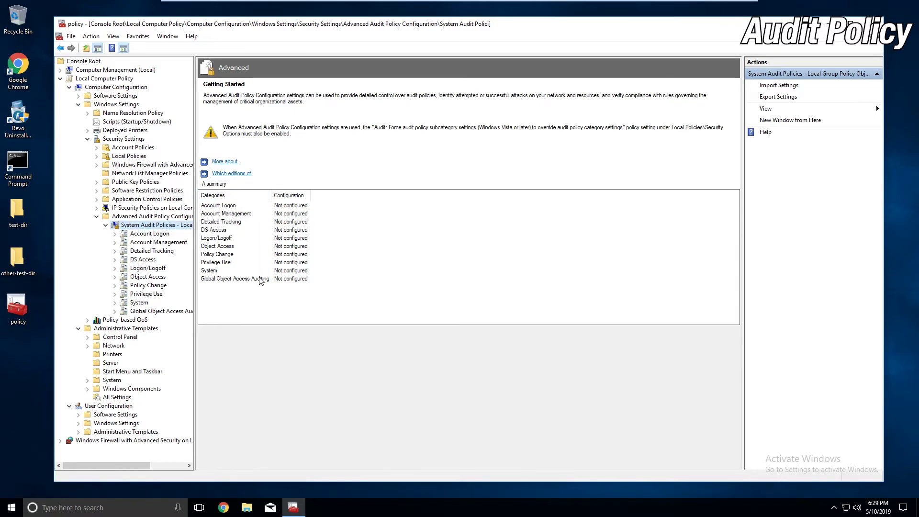
# Step: List the Account Logon subcategories and view Audit Credential Validation properties without changing them
pyautogui.doubleClick(220, 208)
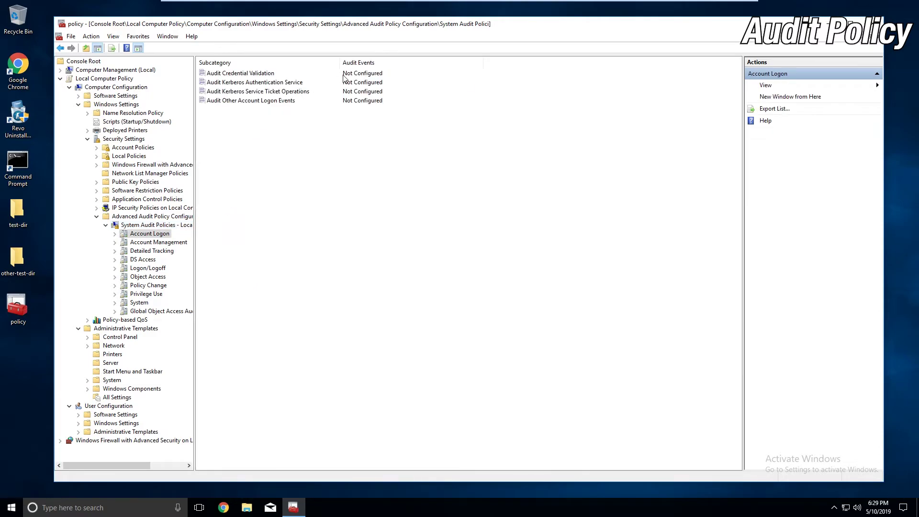
pyautogui.doubleClick(343, 75)
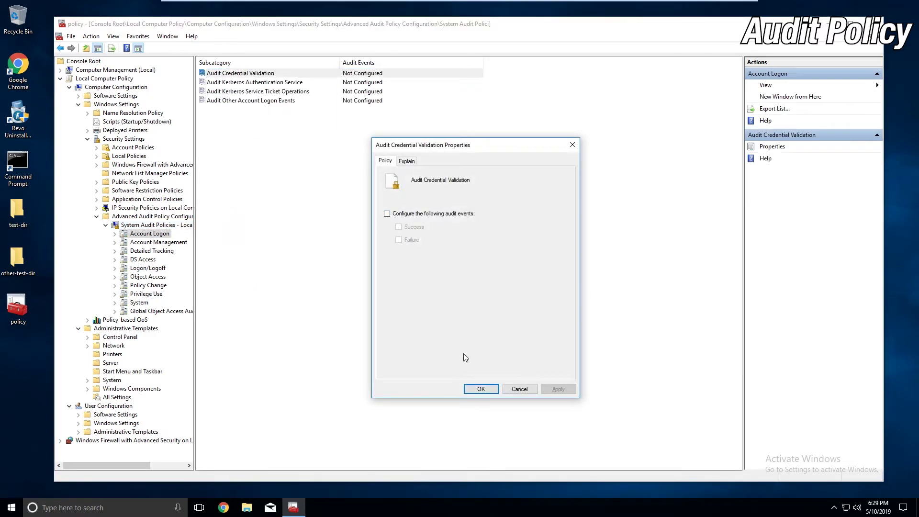
pyautogui.click(531, 390)
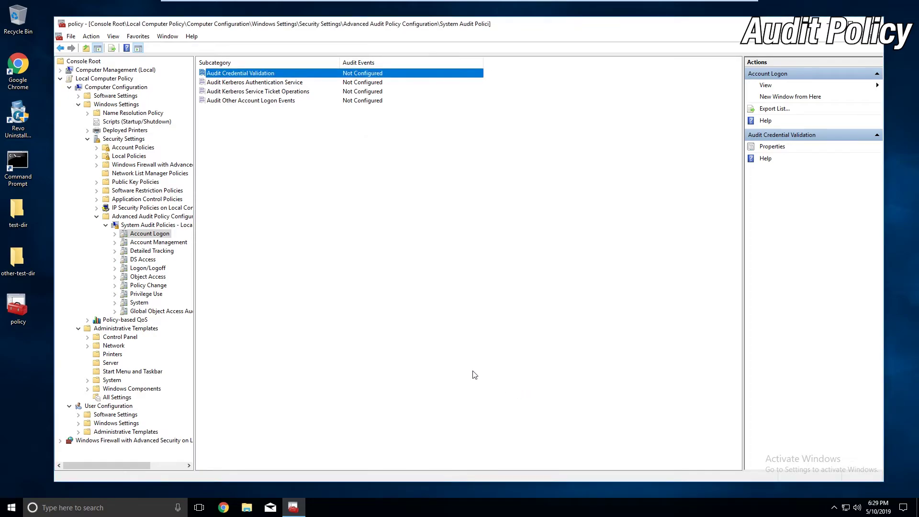
pyautogui.click(314, 150)
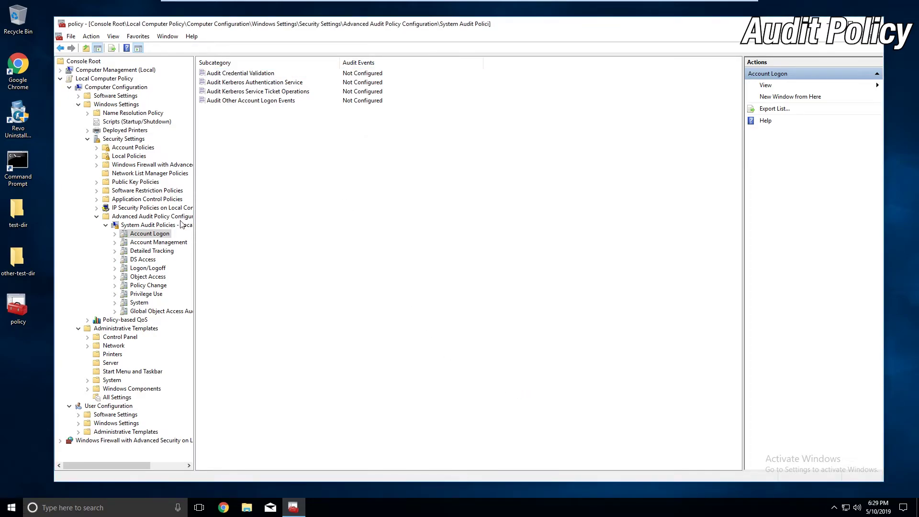
# Step: Collapse System Audit Policies and re-expand Advanced Audit Policy Configuration
pyautogui.click(173, 226)
pyautogui.press('Left')
pyautogui.press('Left')
pyautogui.press('Left')
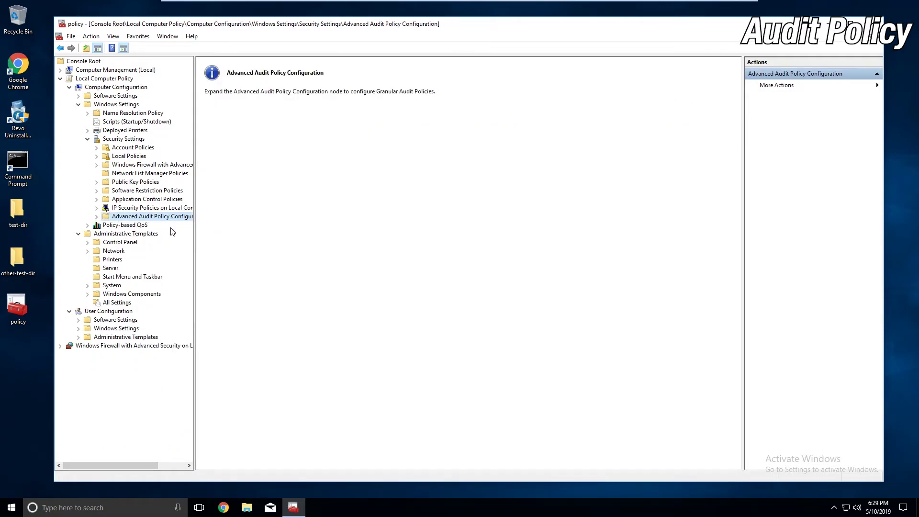
pyautogui.doubleClick(141, 216)
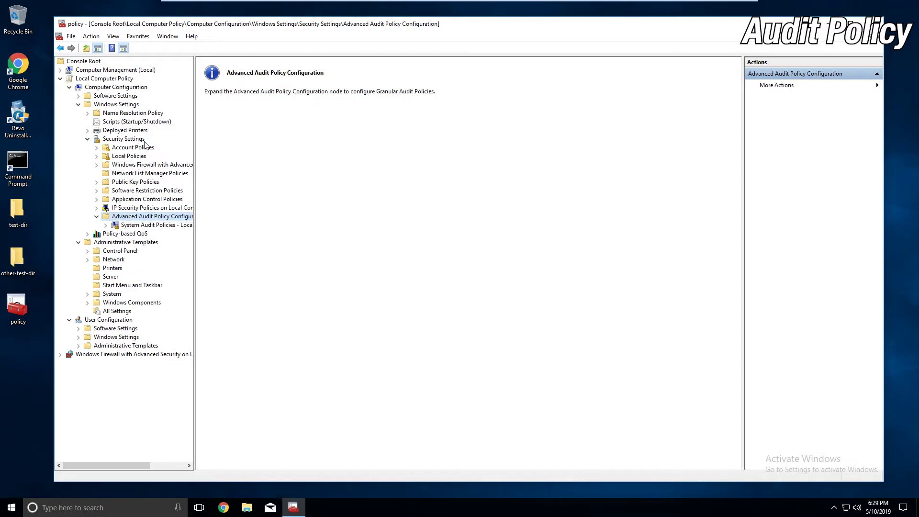
# Step: Collapse Windows Settings and list all 2352 settings under Computer Configuration's Administrative Templates
pyautogui.click(140, 246)
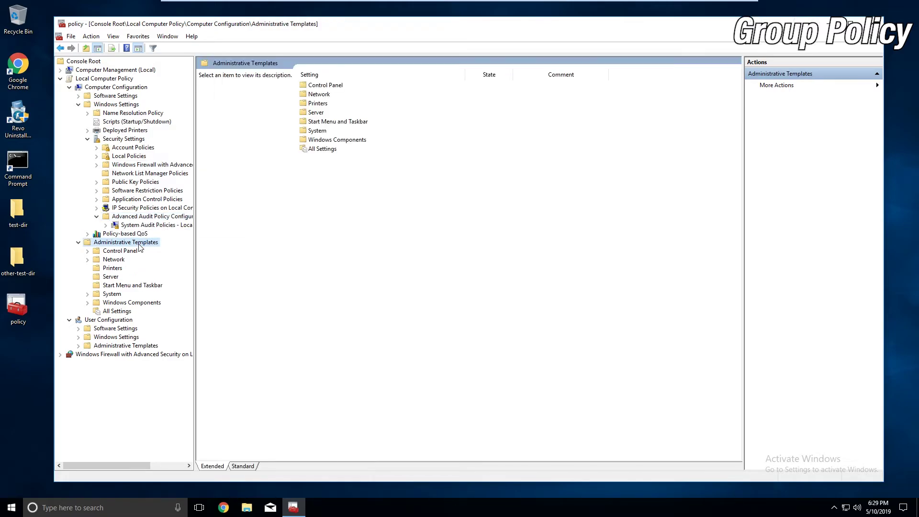
pyautogui.click(79, 104)
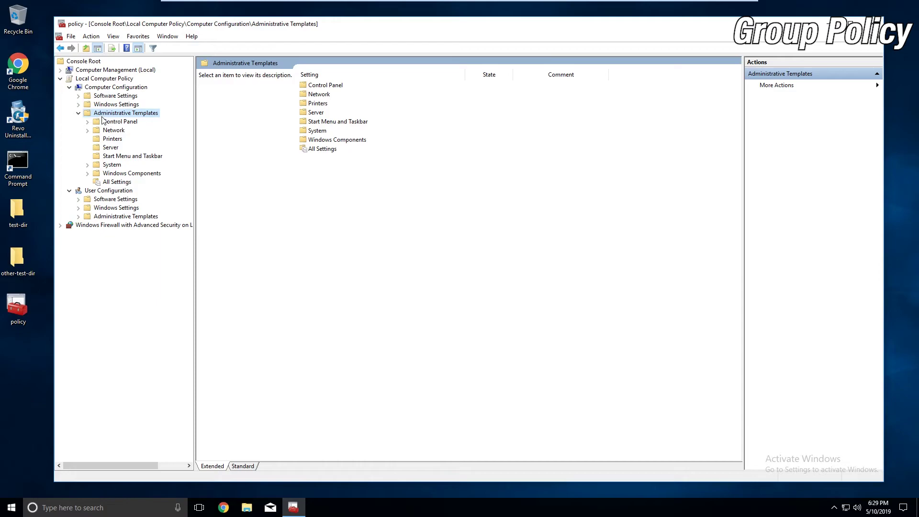
pyautogui.click(101, 80)
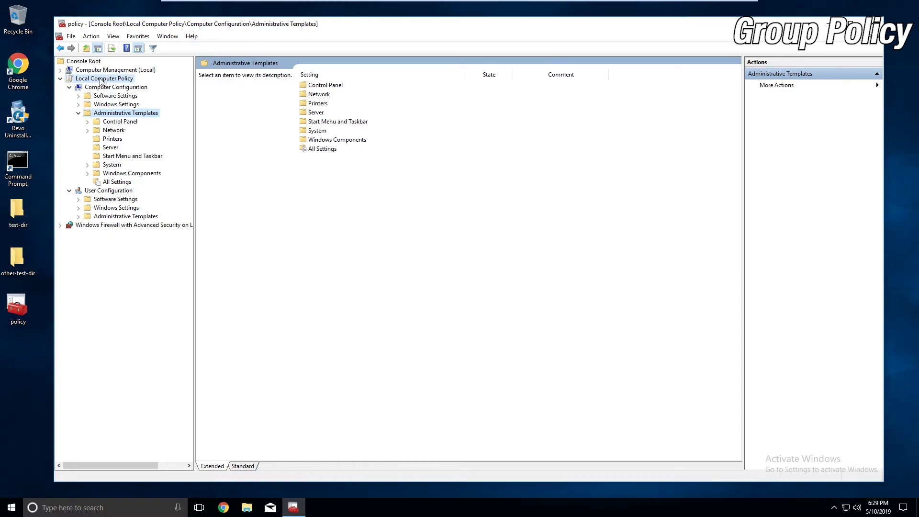
pyautogui.click(135, 89)
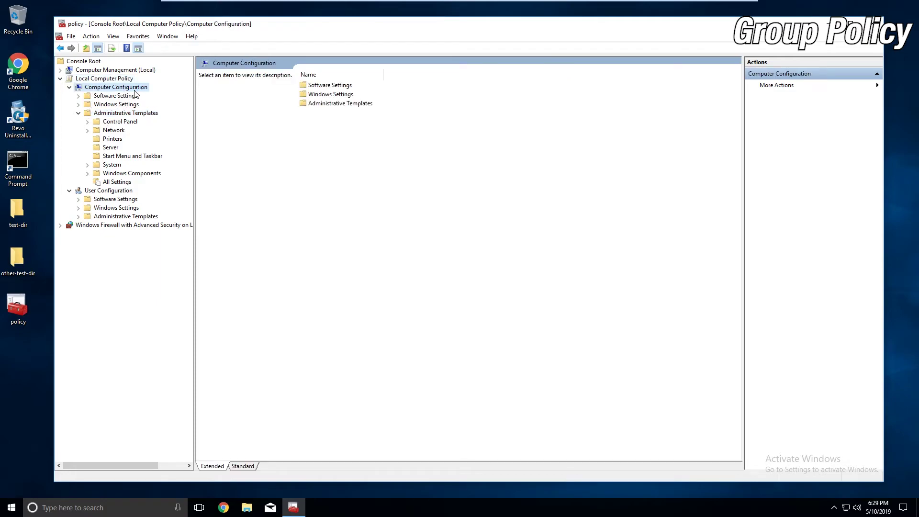
pyautogui.click(142, 115)
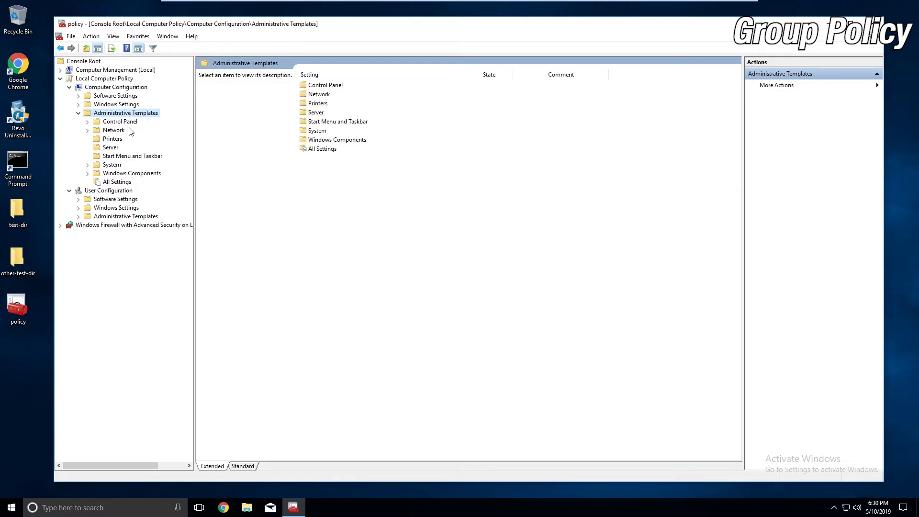
pyautogui.click(115, 182)
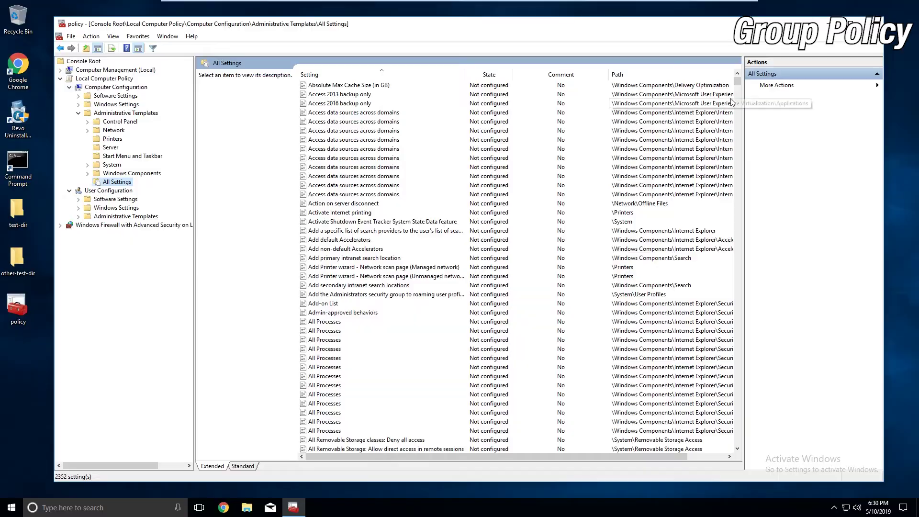
# Step: Resize the list columns and sort the settings by the State column
pyautogui.moveTo(736, 85); pyautogui.dragTo(701, 86)
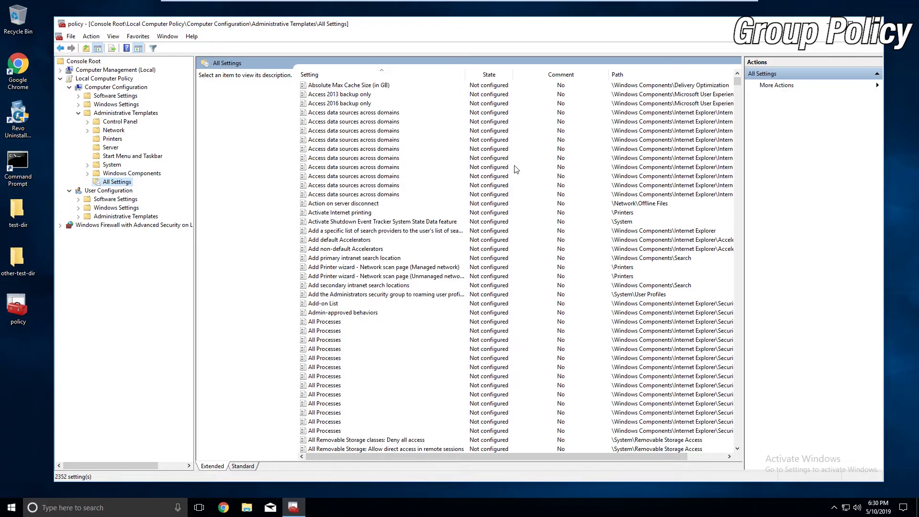
pyautogui.click(482, 77)
pyautogui.click(481, 77)
pyautogui.click(481, 77)
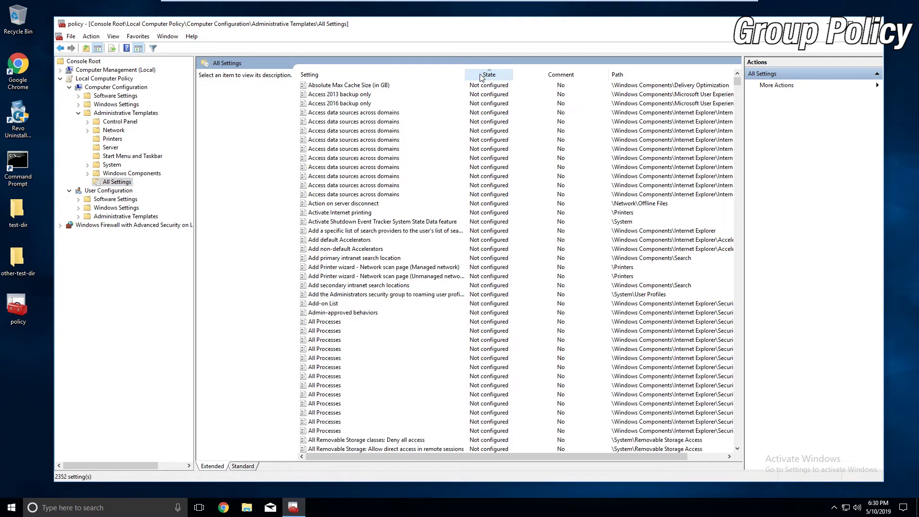